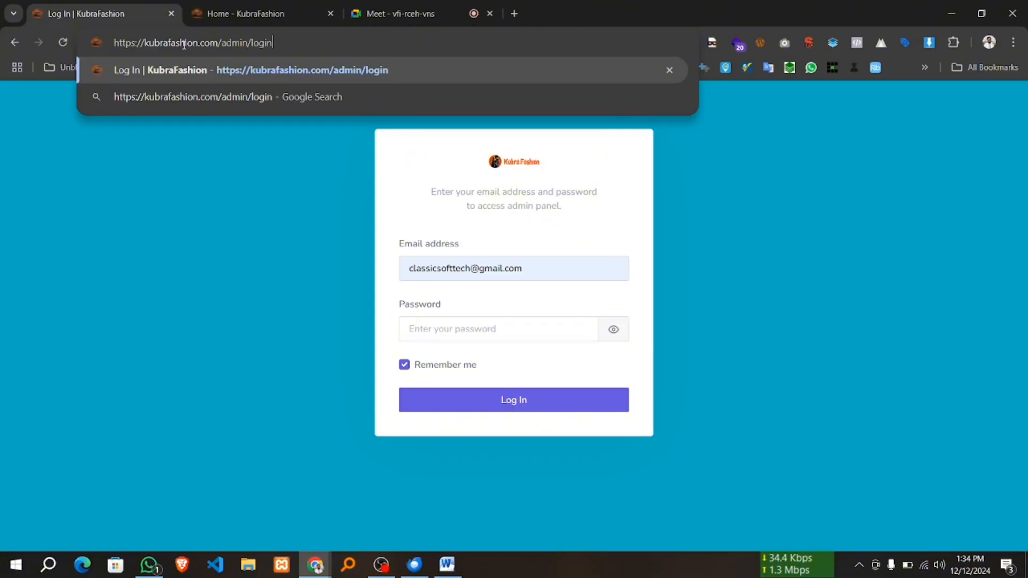
# Load kubrafashion.com/admin/login and log in to the admin panel with the account's email address and password.
pyautogui.press('Return')
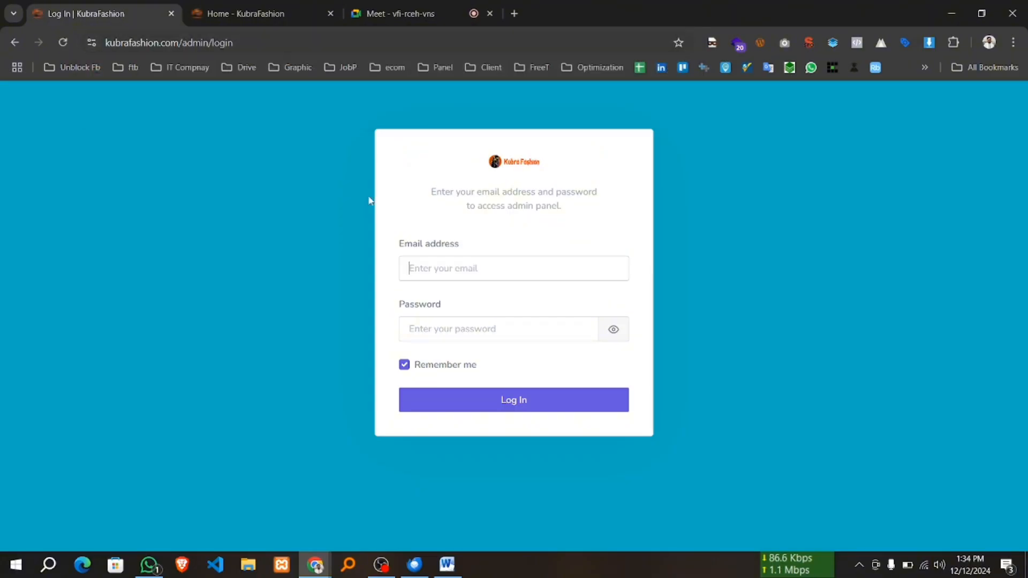
pyautogui.click(463, 276)
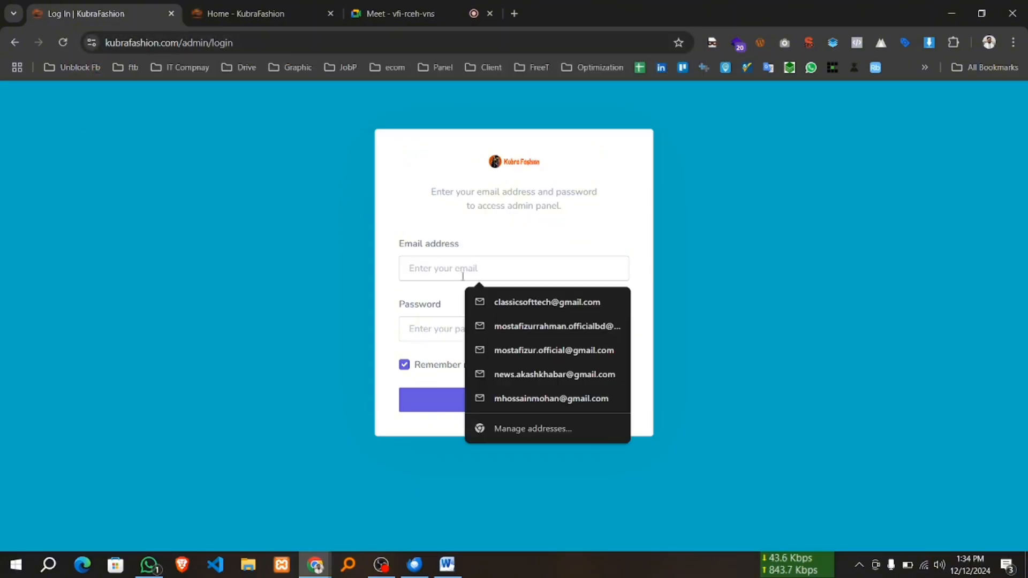
pyautogui.click(501, 305)
pyautogui.click(424, 330)
pyautogui.write('a')
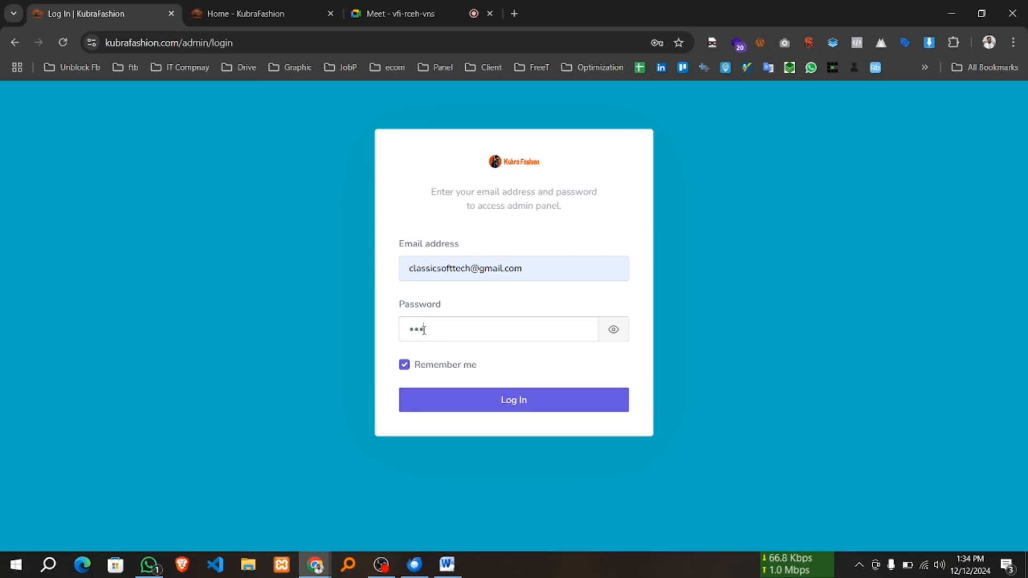
pyautogui.write('****')
pyautogui.press('Return')
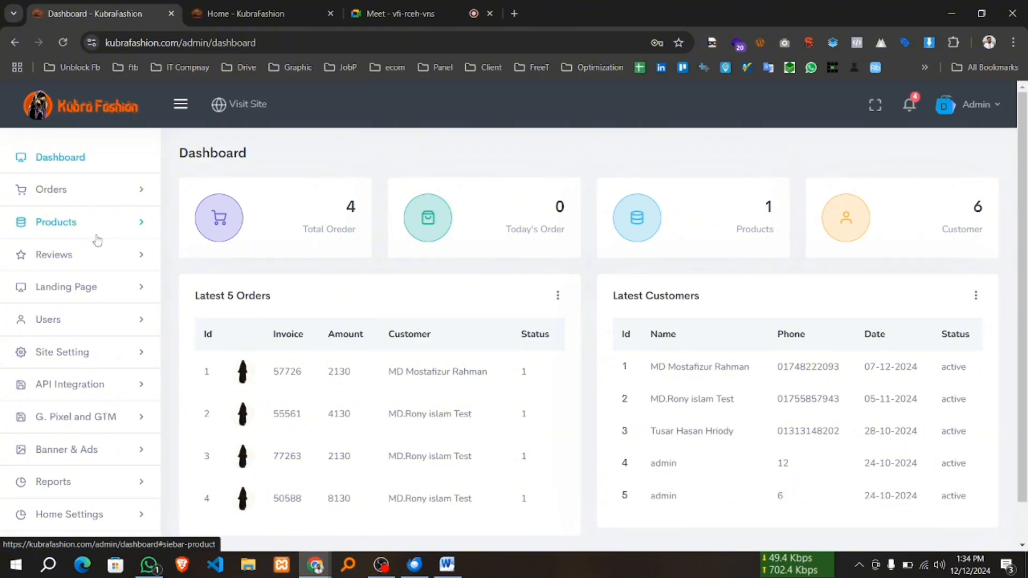
# Go to product management and start creating a new product.
pyautogui.click(80, 225)
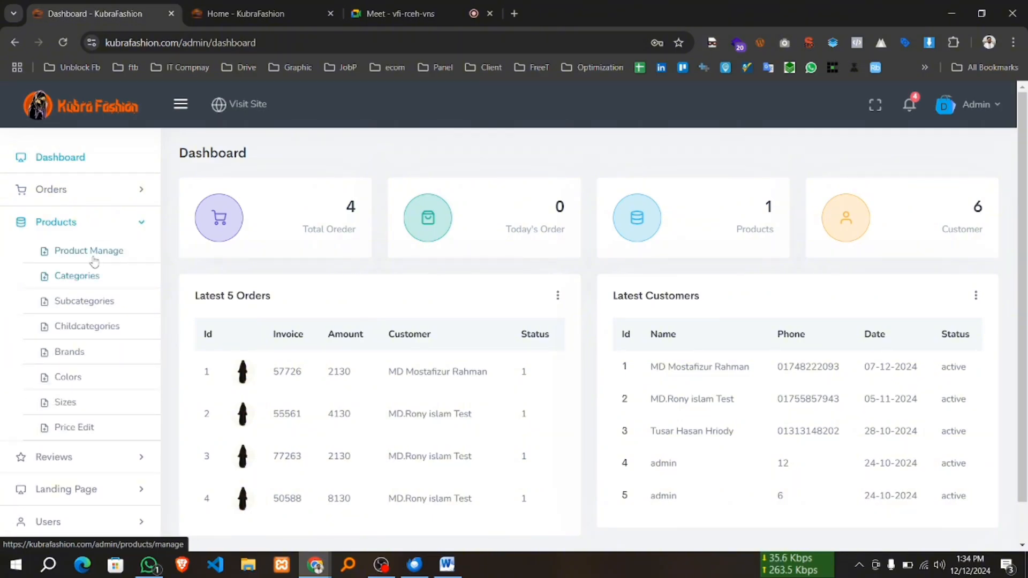
pyautogui.click(110, 252)
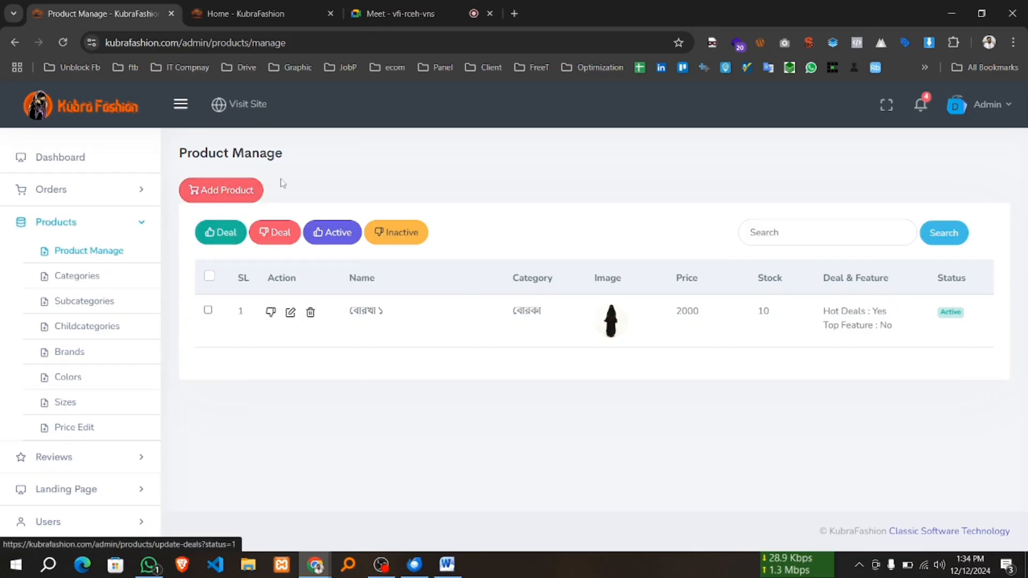
pyautogui.click(236, 192)
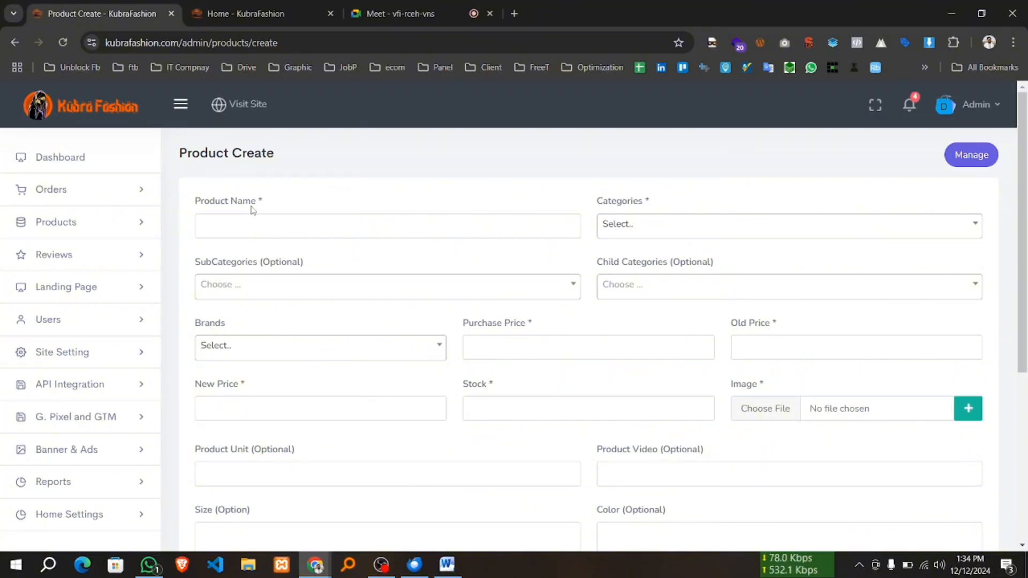
# Copy the heading সুতি শাড়ি from the Word document and paste it as the product name in the browser form.
pyautogui.click(249, 223)
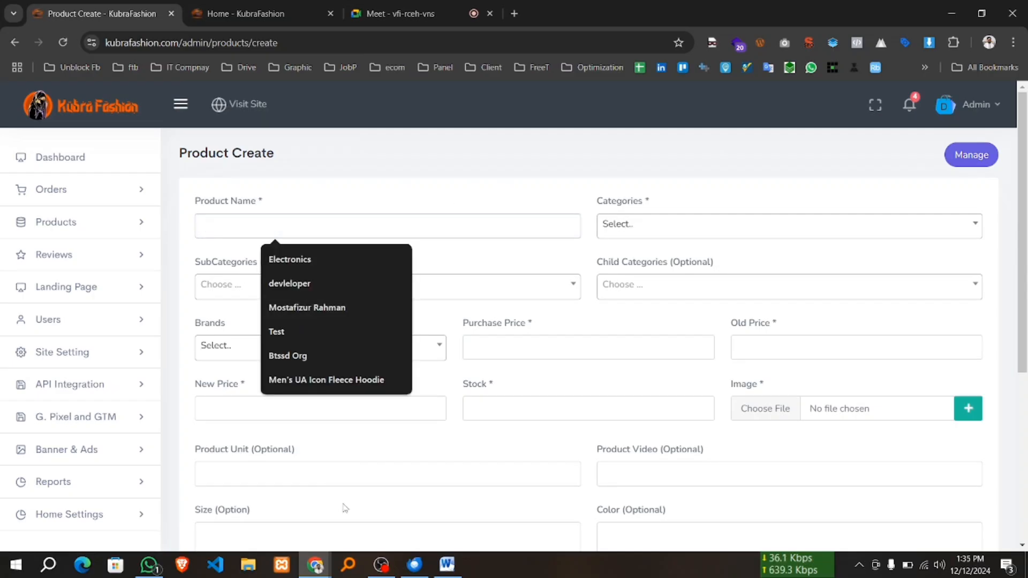
pyautogui.click(448, 565)
pyautogui.moveTo(369, 181); pyautogui.dragTo(300, 181)
pyautogui.hotkey('ctrl', 'c')
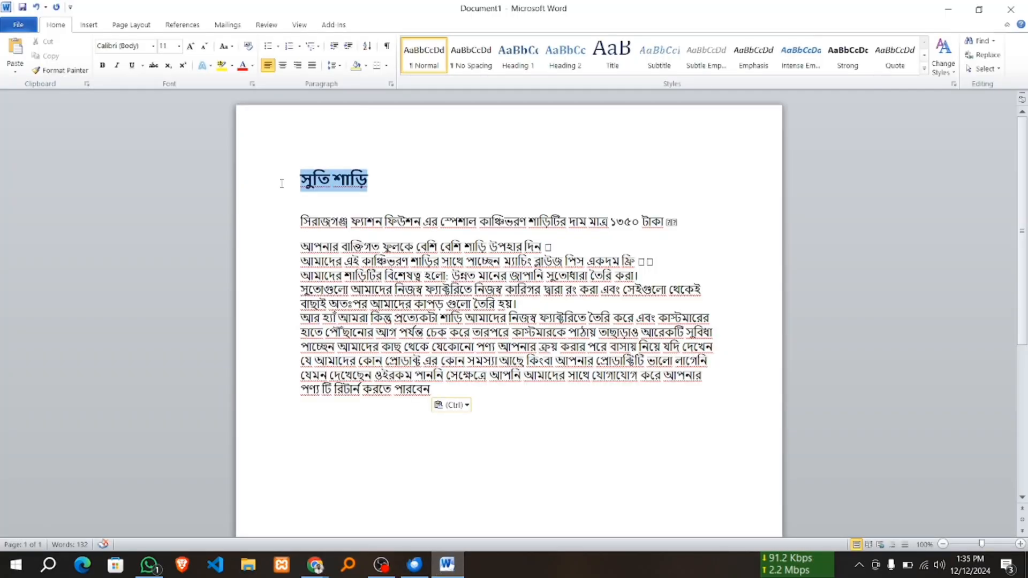
pyautogui.click(324, 566)
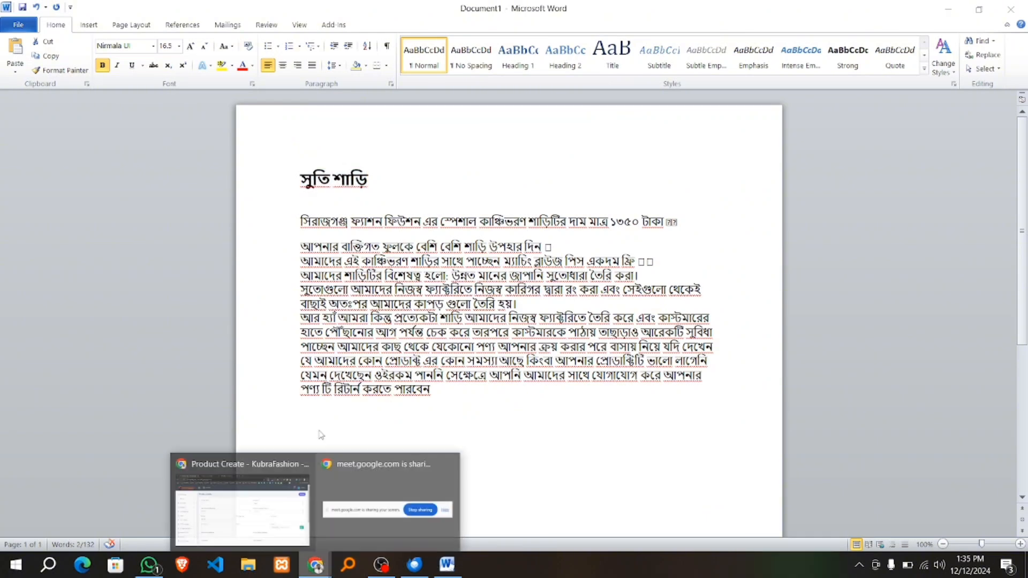
pyautogui.click(268, 503)
pyautogui.hotkey('ctrl', 'v')
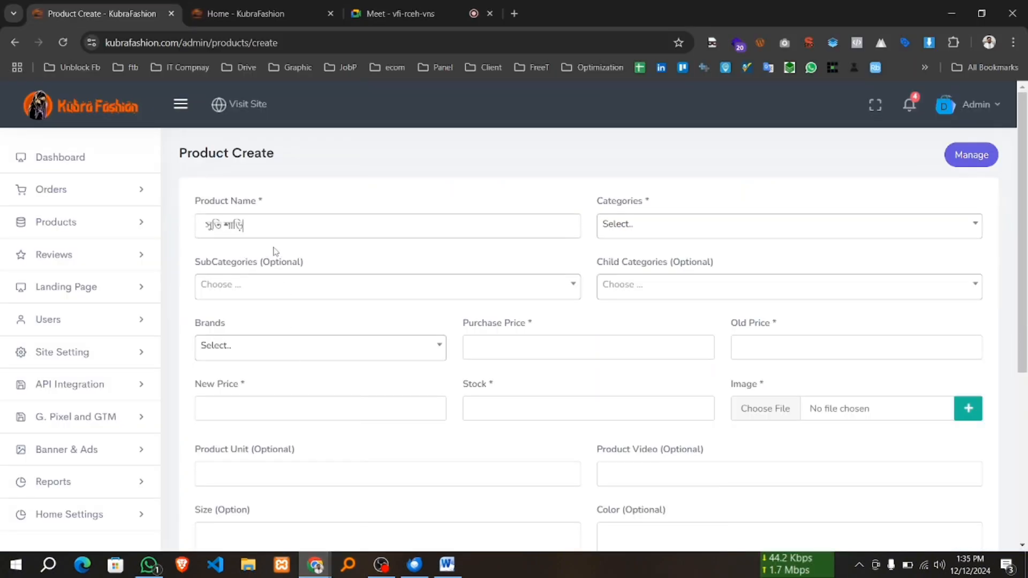
# Assign the product to the শাড়ি category.
pyautogui.click(650, 228)
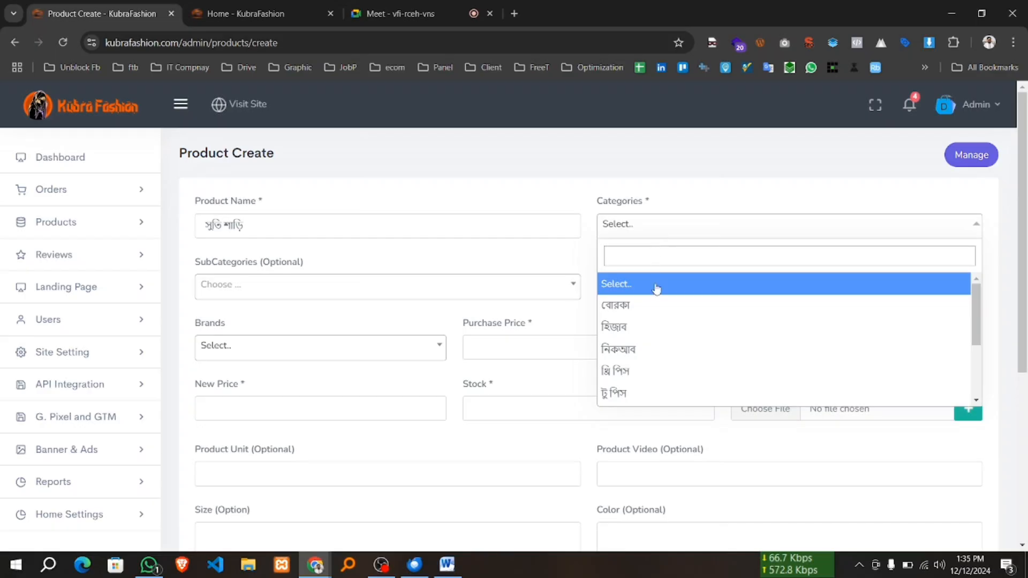
pyautogui.scroll(-1, 644, 362)
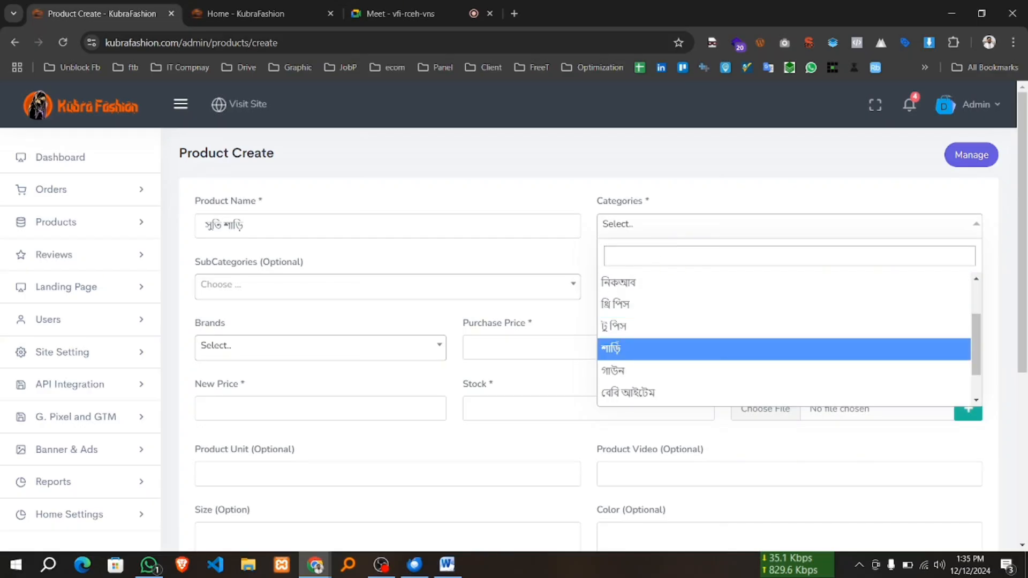
pyautogui.click(643, 349)
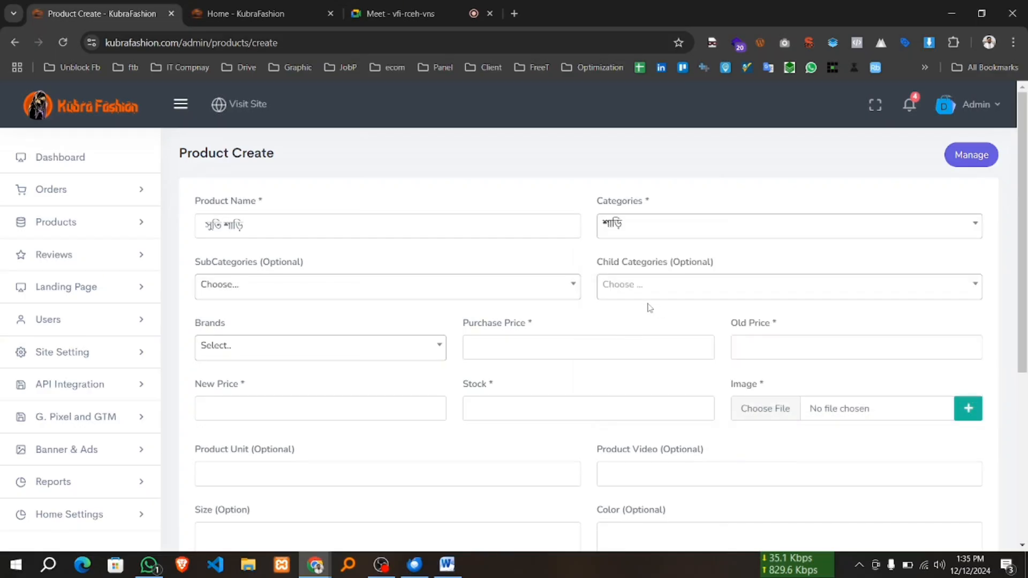
# Examine the available subcategory, child category and brand options, and the product management sections, without choosing any.
pyautogui.click(316, 287)
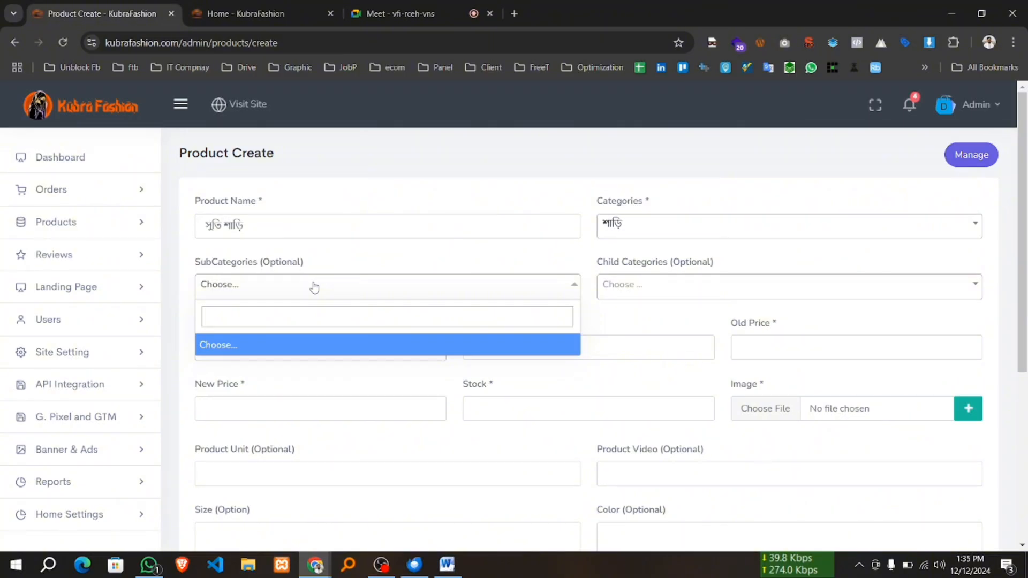
pyautogui.click(314, 288)
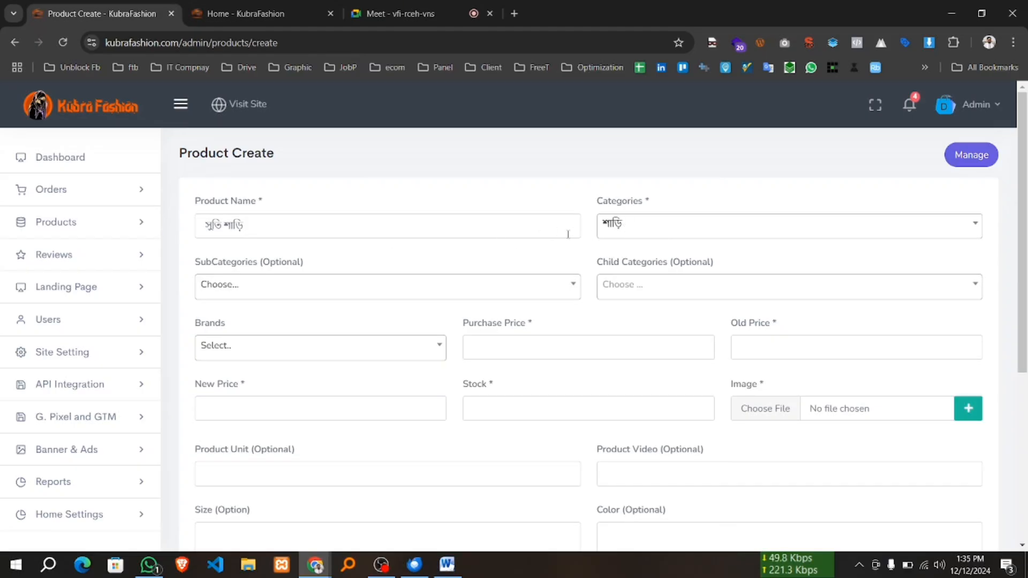
pyautogui.click(318, 285)
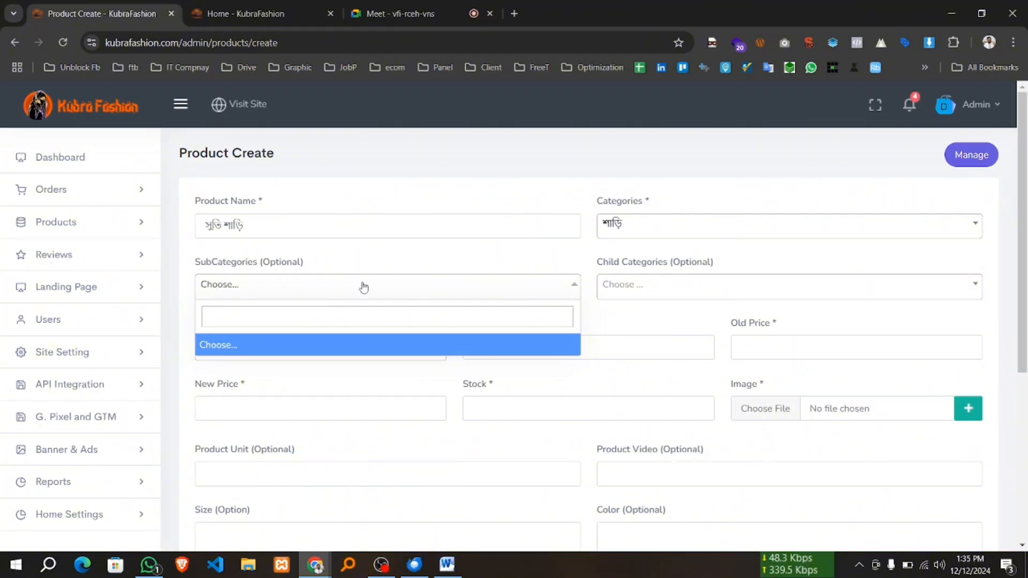
pyautogui.click(421, 289)
pyautogui.click(673, 295)
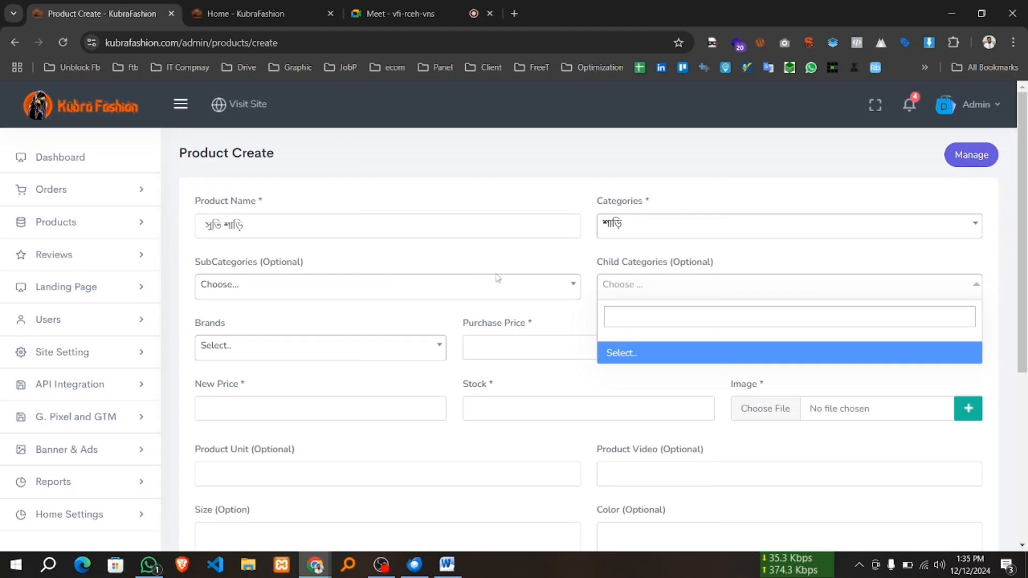
pyautogui.click(544, 263)
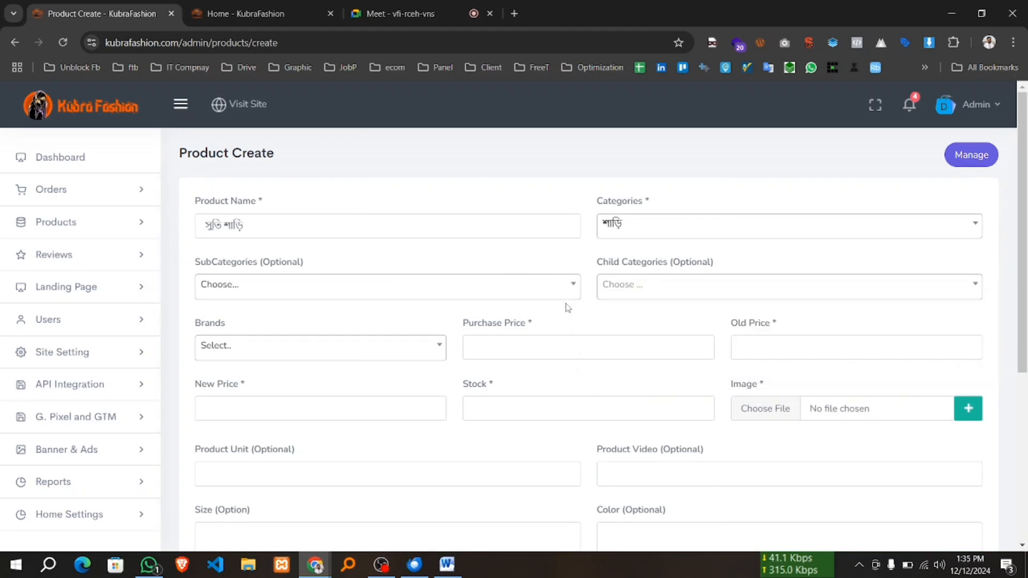
pyautogui.click(226, 349)
pyautogui.click(225, 348)
pyautogui.click(223, 345)
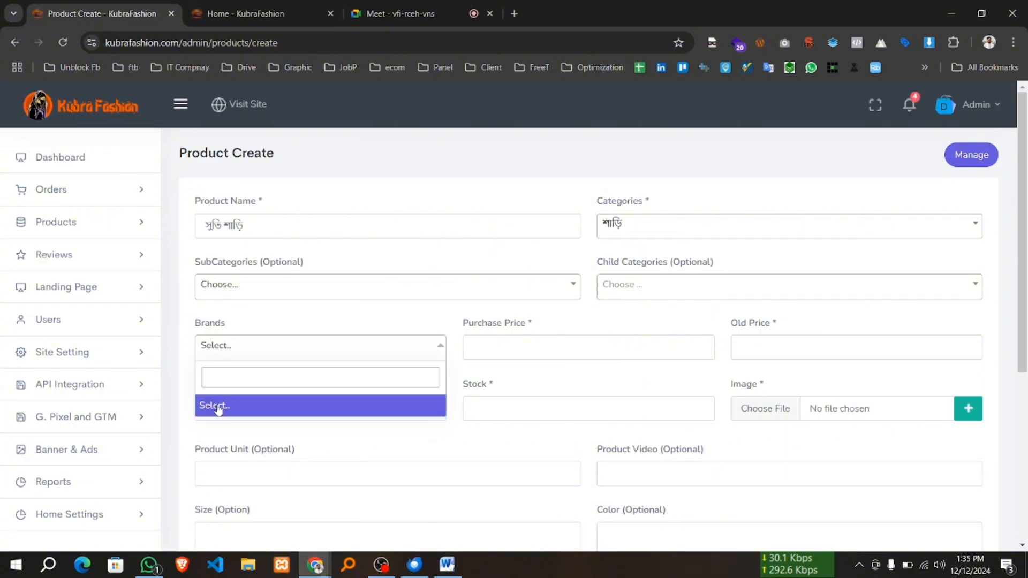
pyautogui.click(60, 224)
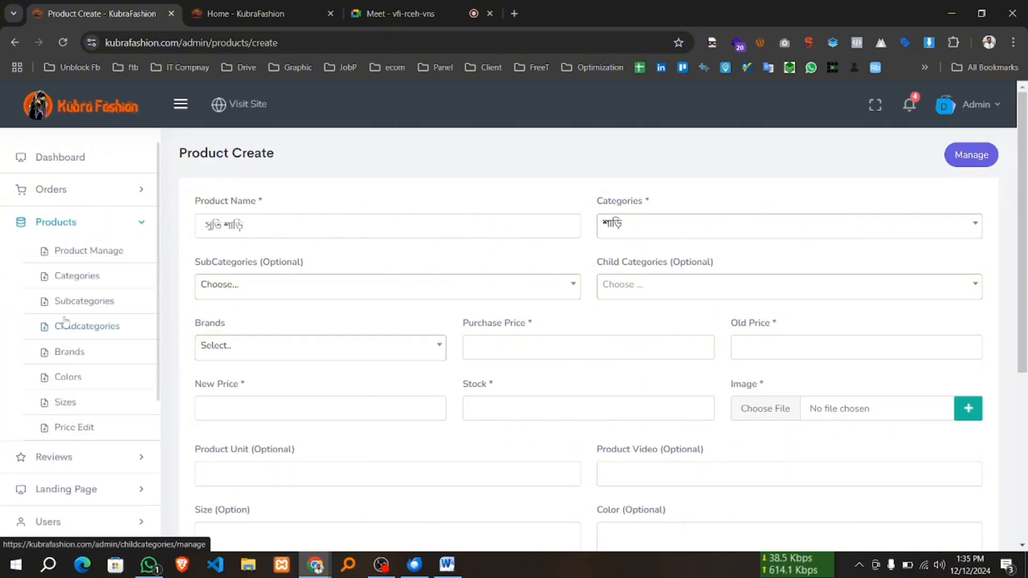
pyautogui.click(247, 355)
pyautogui.click(255, 349)
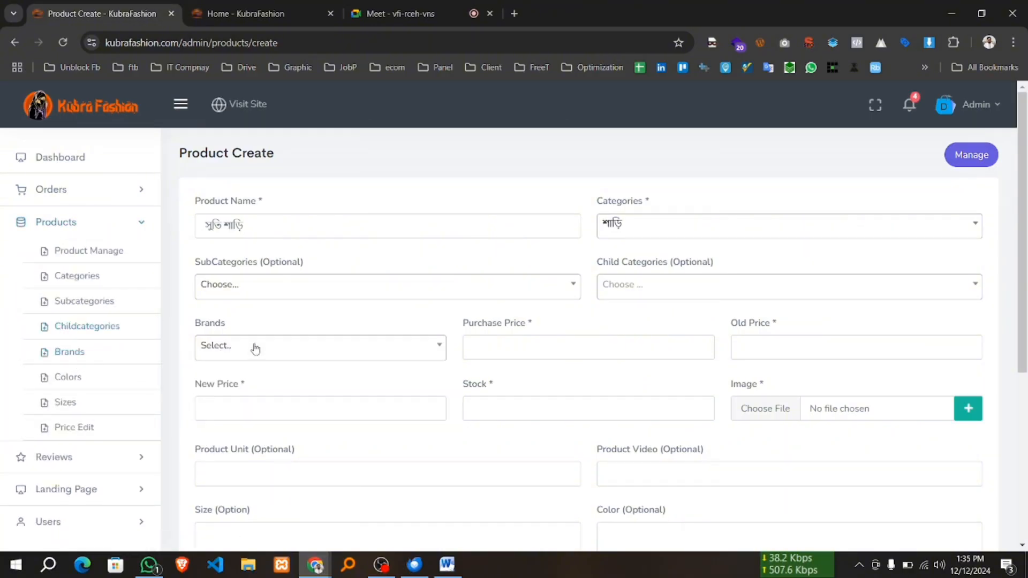
# Set the product's purchase price to 1000 and its old price to 2000.
pyautogui.click(476, 351)
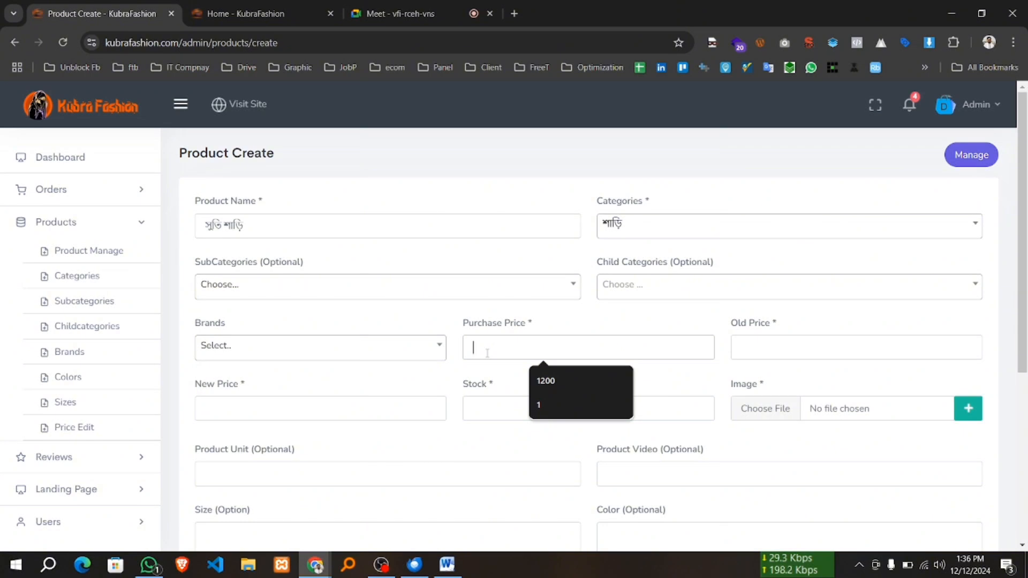
pyautogui.write('1000')
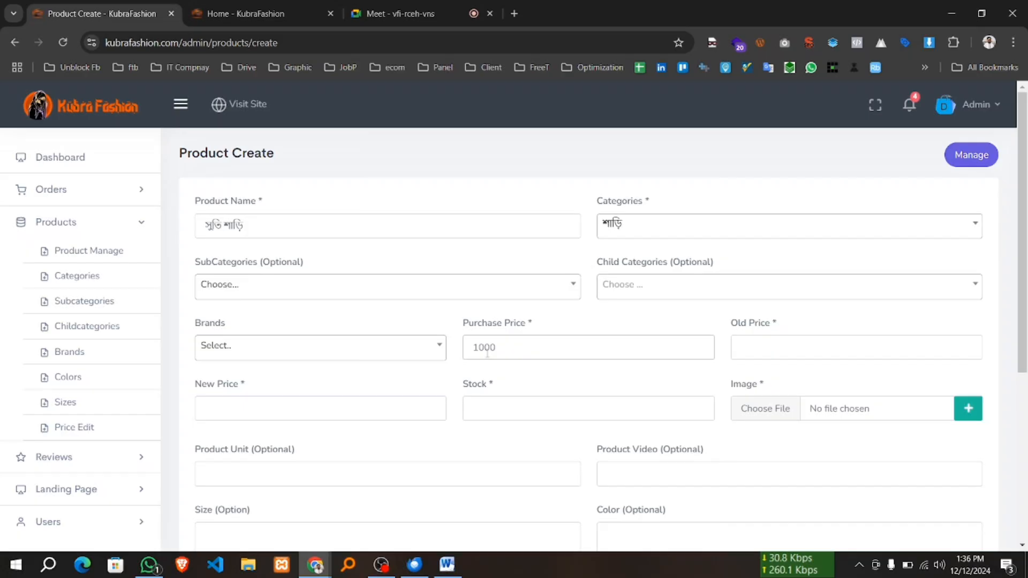
pyautogui.click(748, 346)
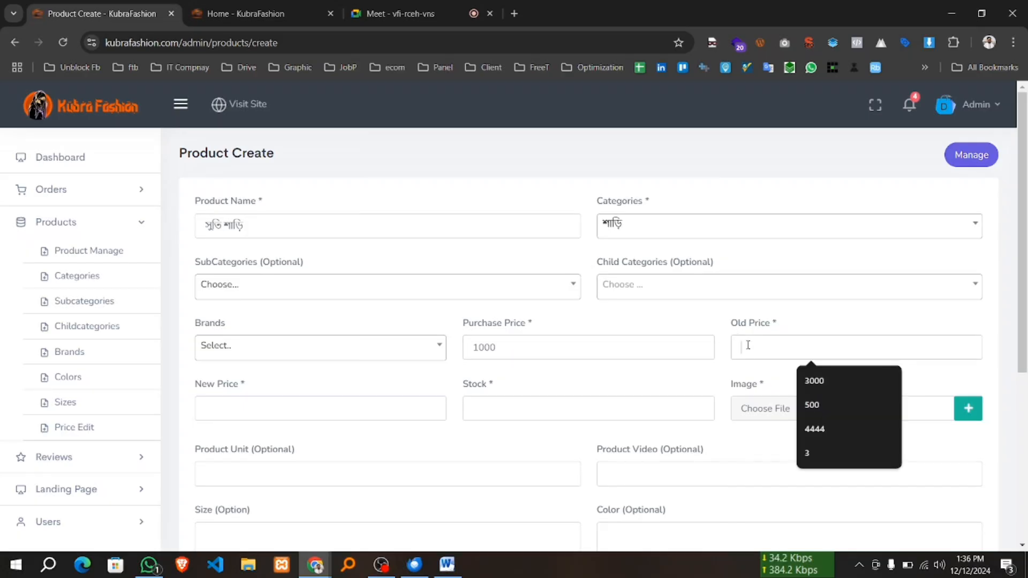
pyautogui.click(275, 405)
pyautogui.click(795, 353)
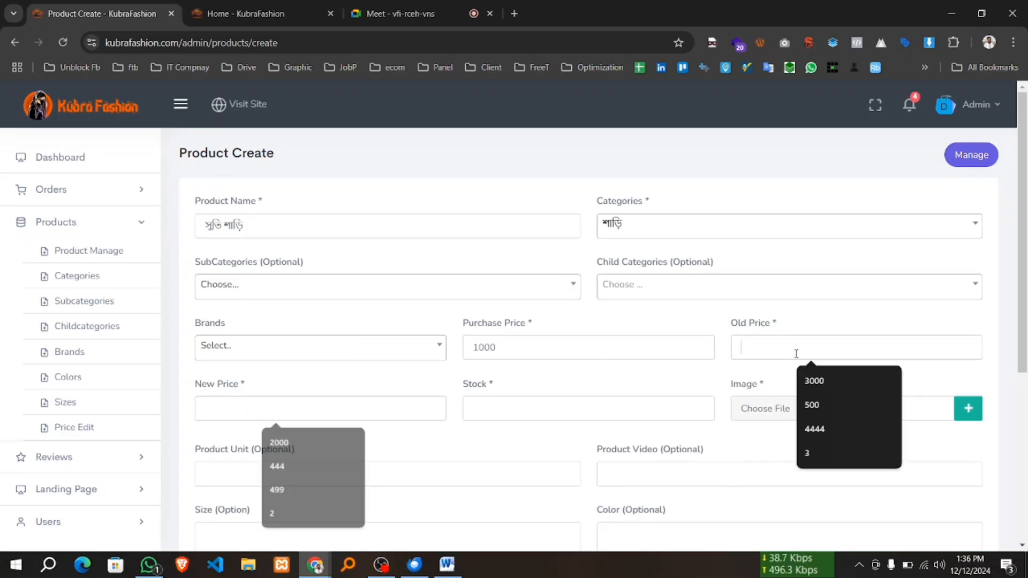
pyautogui.click(740, 332)
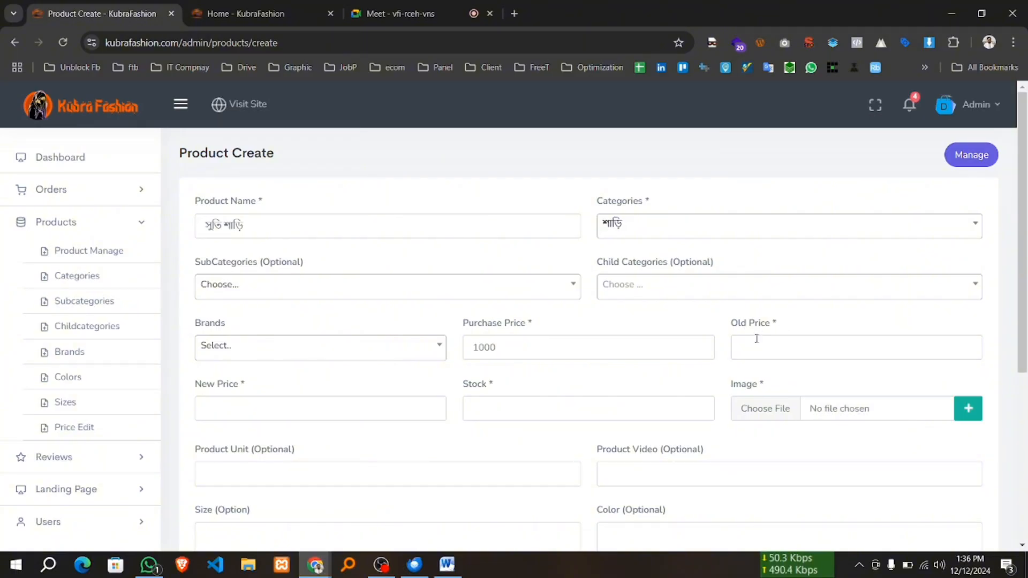
pyautogui.click(755, 341)
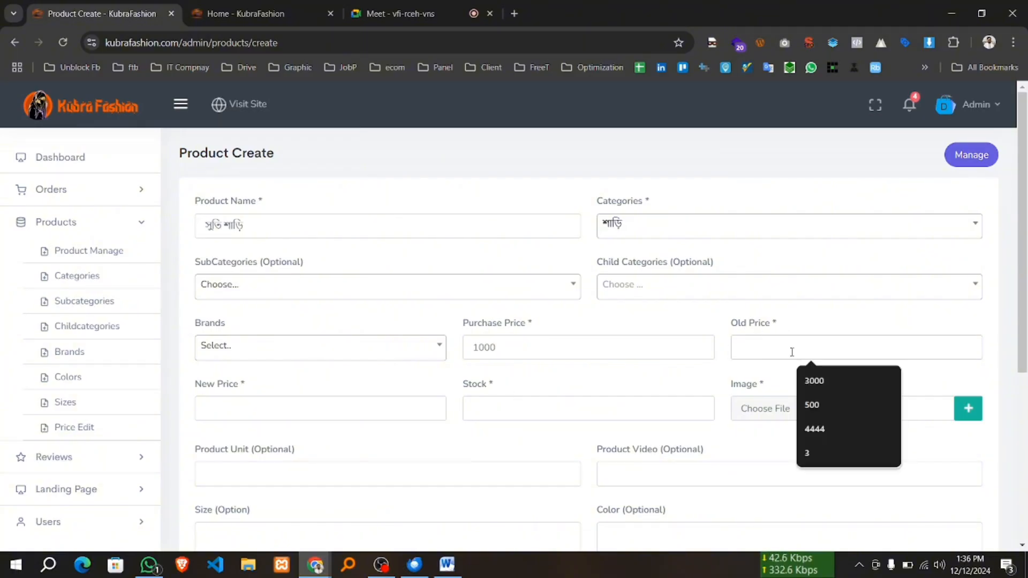
pyautogui.write('1')
pyautogui.press('BackSpace')
pyautogui.write('2000')
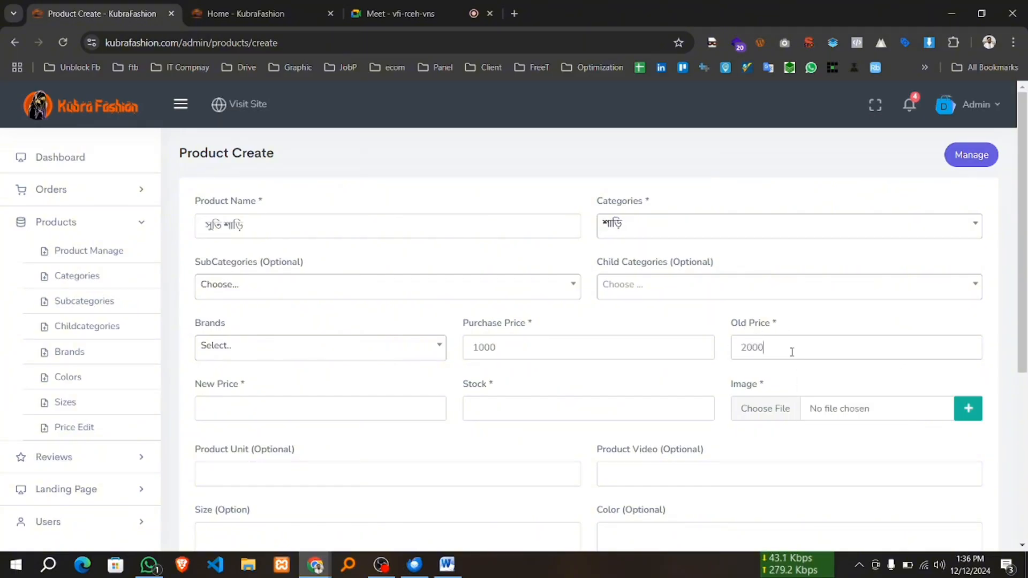
# Set the product's new price to 1490 and its stock to 10.
pyautogui.click(229, 407)
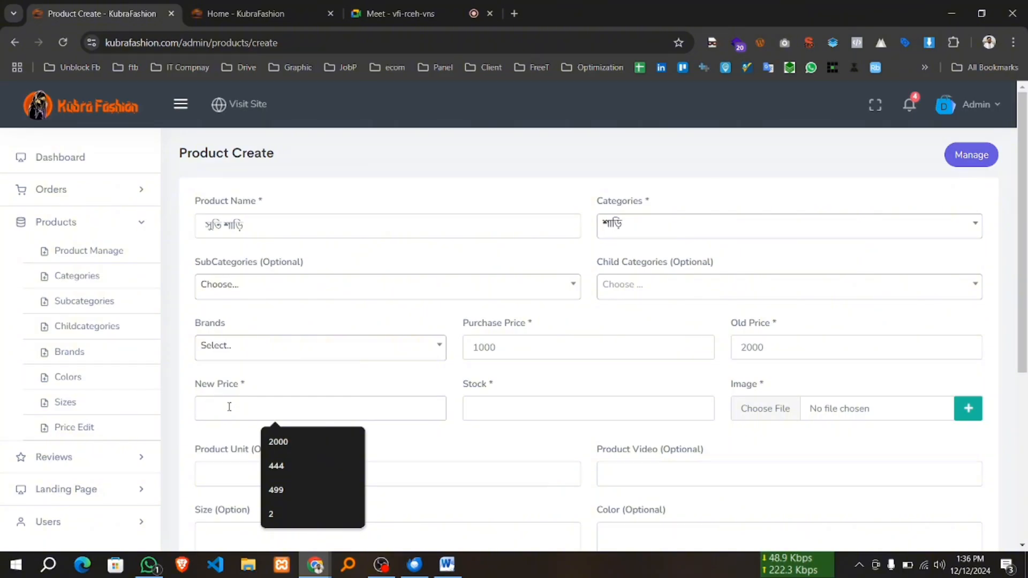
pyautogui.write('149')
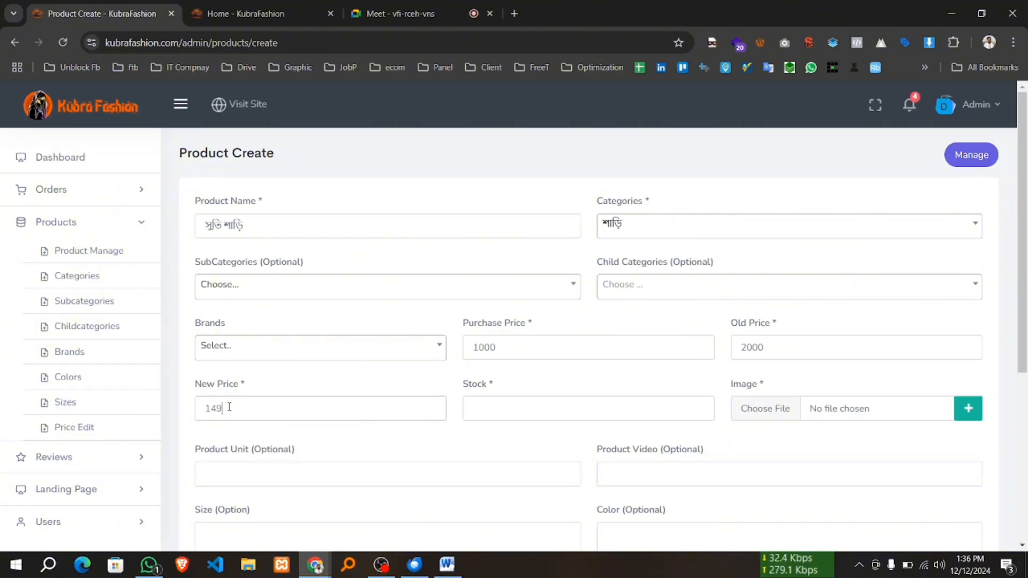
pyautogui.write('0')
pyautogui.moveTo(783, 340); pyautogui.dragTo(733, 340)
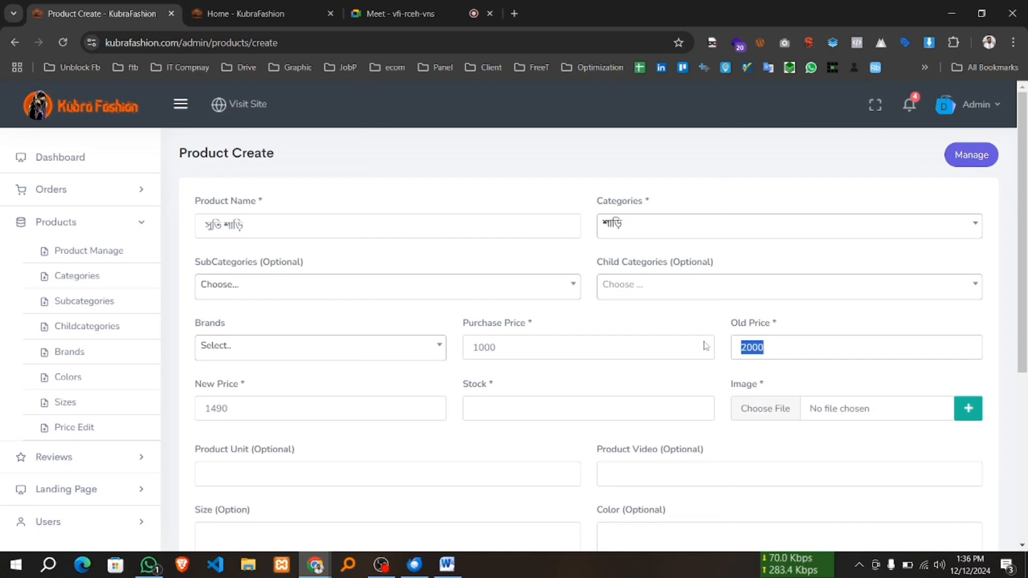
pyautogui.moveTo(289, 416); pyautogui.dragTo(192, 415)
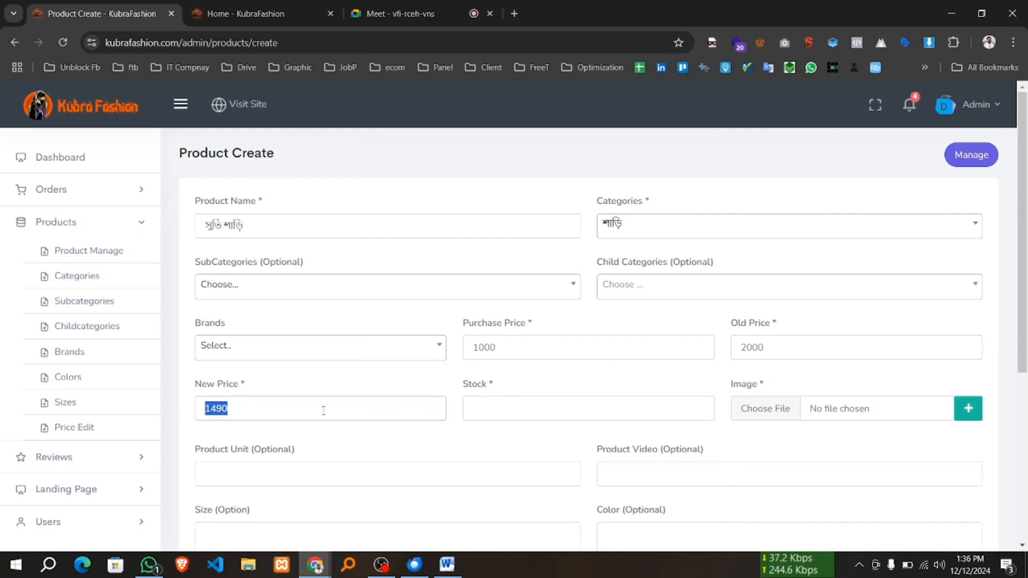
pyautogui.click(278, 405)
pyautogui.click(493, 416)
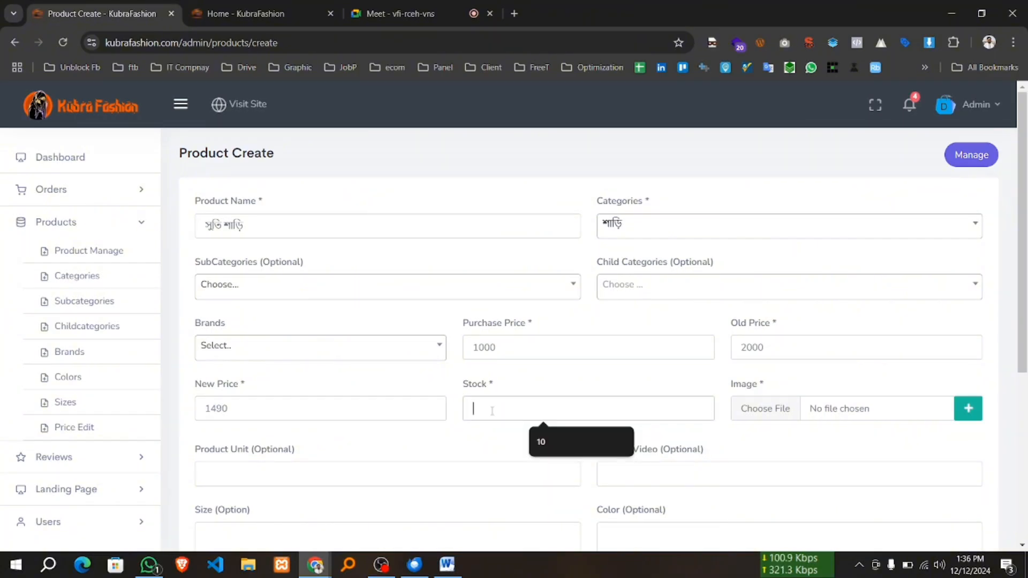
pyautogui.write('10')
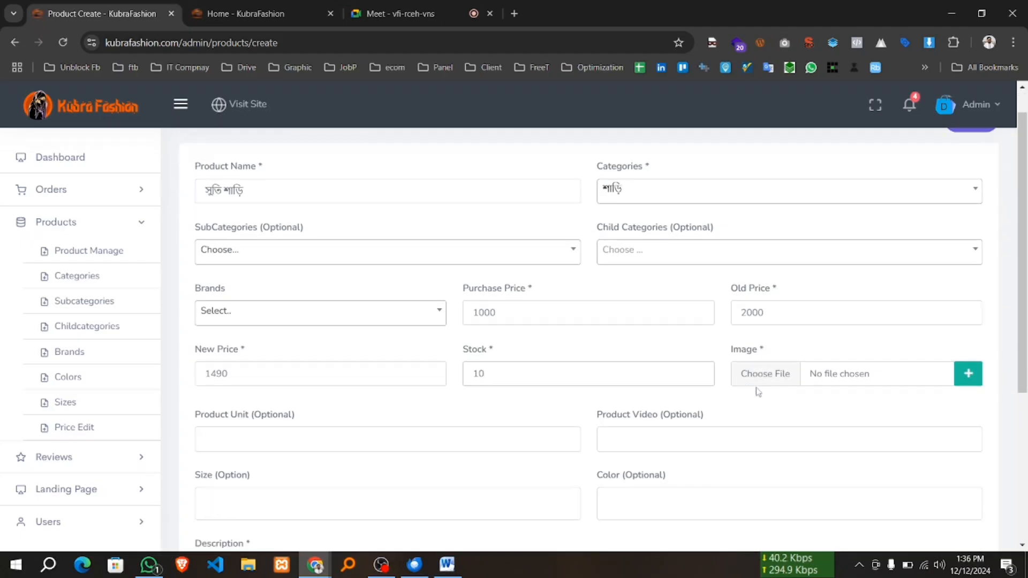
# Examine the product images on the storefront page of the Hot Deal product বোরখা ১, and return to the product creation form.
pyautogui.scroll(-1, 759, 358)
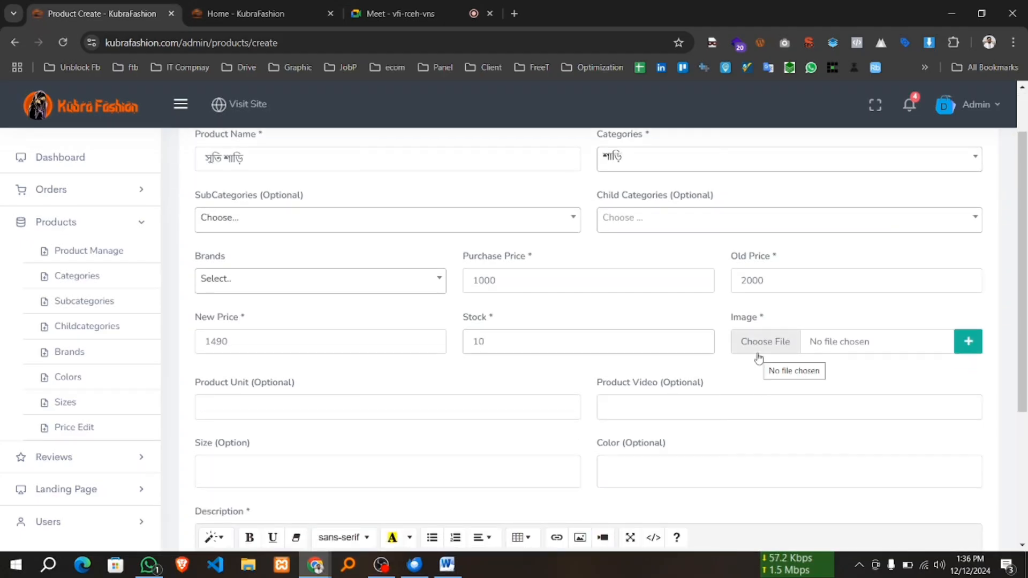
pyautogui.click(251, 13)
pyautogui.scroll(-7, 482, 348)
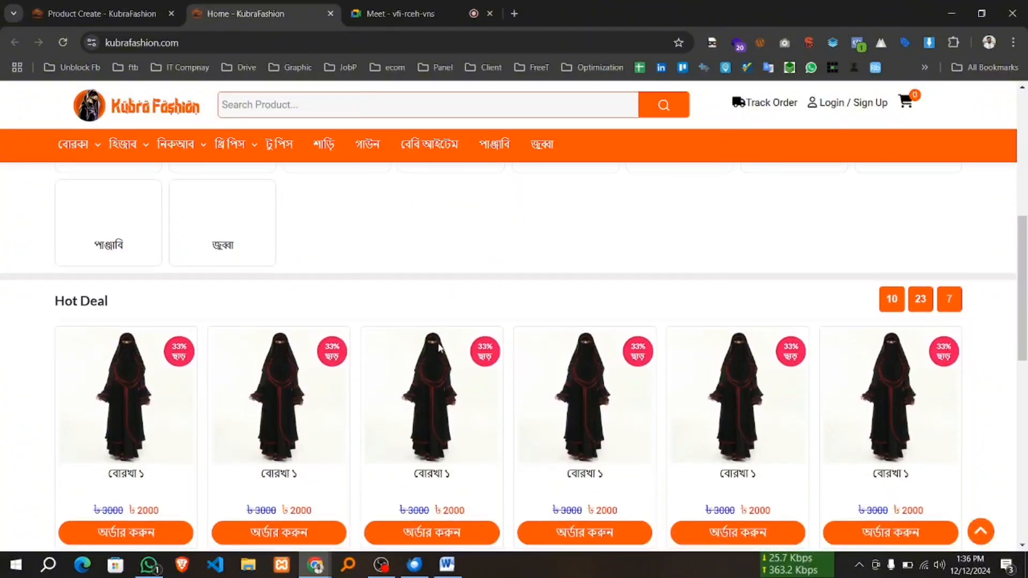
pyautogui.click(444, 362)
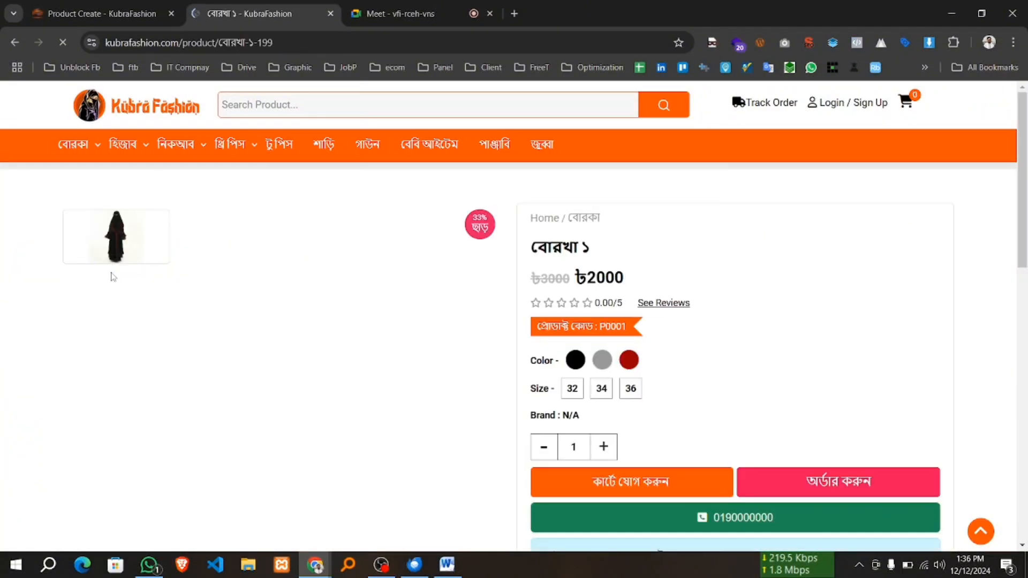
pyautogui.click(67, 6)
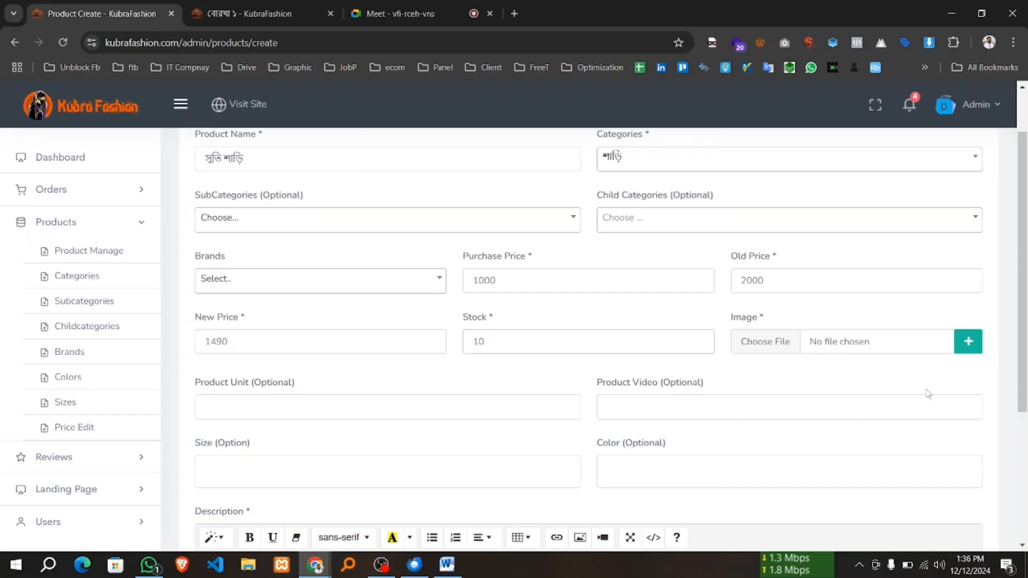
# Attach Photoroom-20241030_172632.png from Downloads as the first product image and add three more image slots.
pyautogui.click(754, 339)
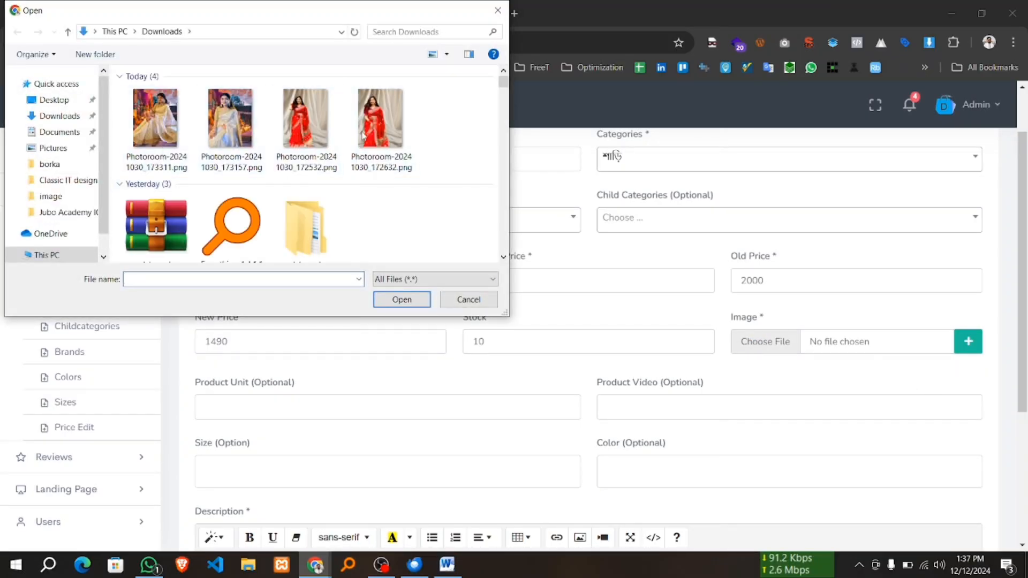
pyautogui.doubleClick(364, 135)
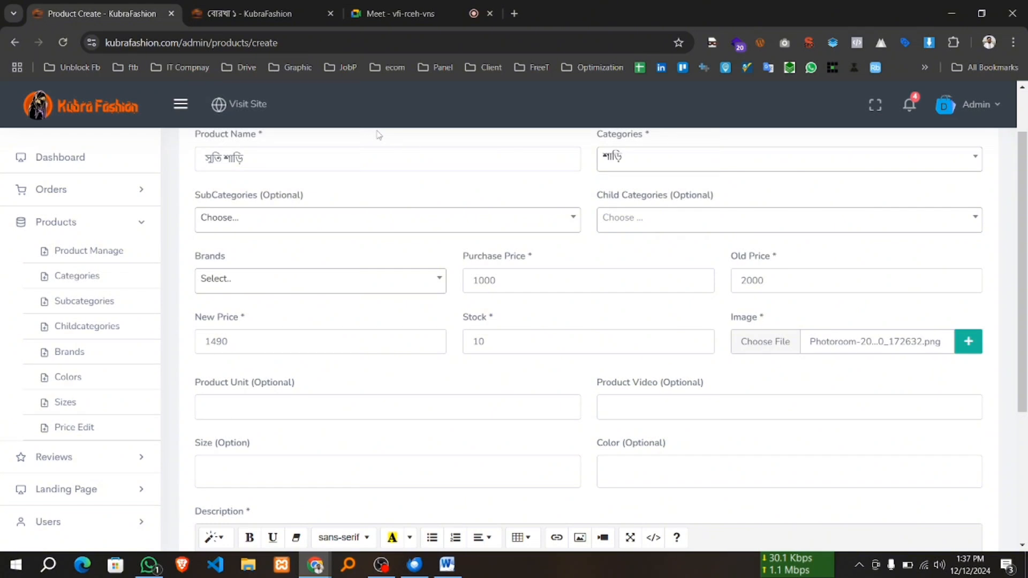
pyautogui.click(966, 342)
pyautogui.click(968, 343)
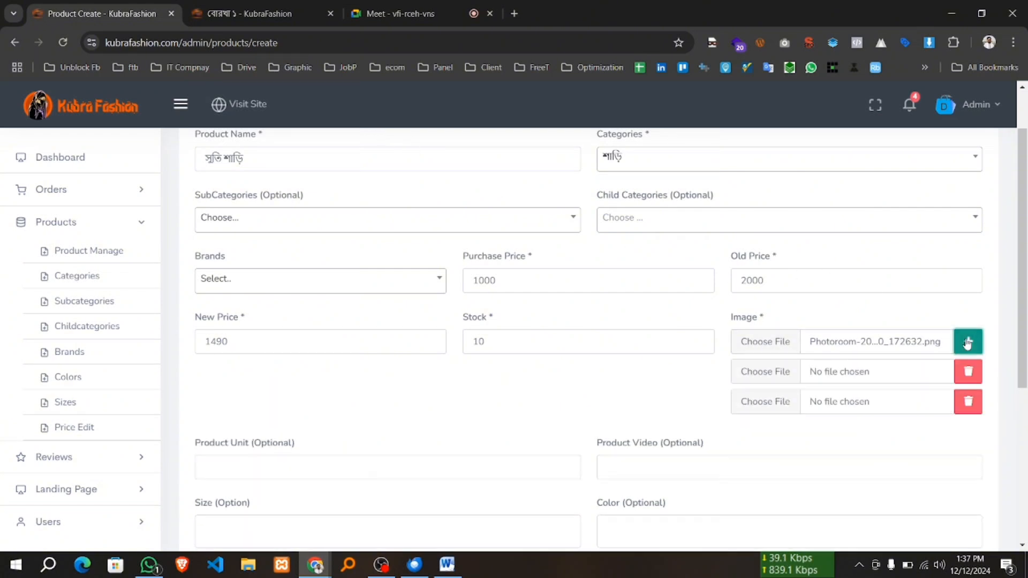
pyautogui.click(967, 343)
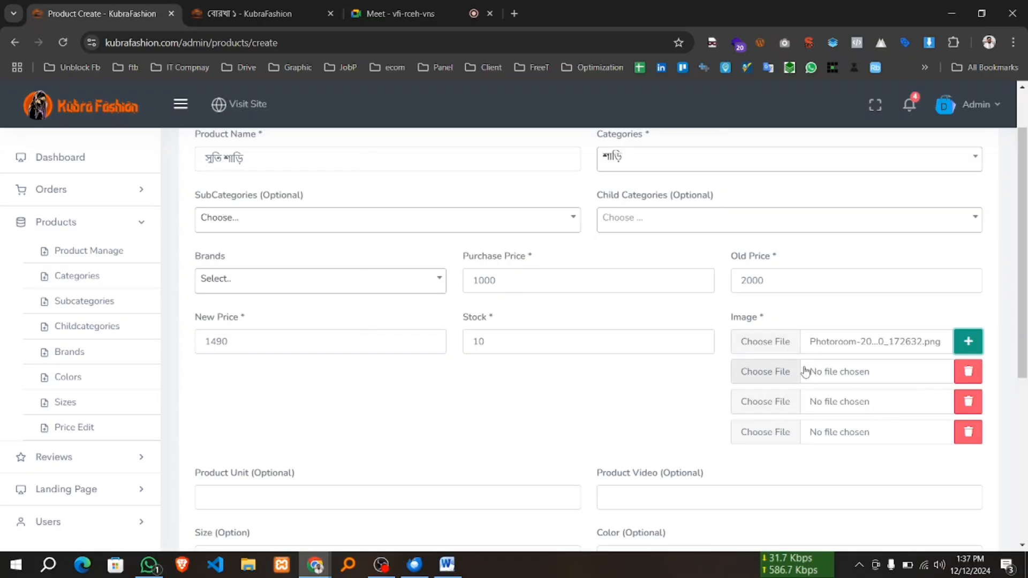
# Fill the three extra image slots in order with Photoroom-20241030_172532.png, Photoroom-20241030_173157.png and Photoroom-20241030_173311.png from Downloads.
pyautogui.click(787, 370)
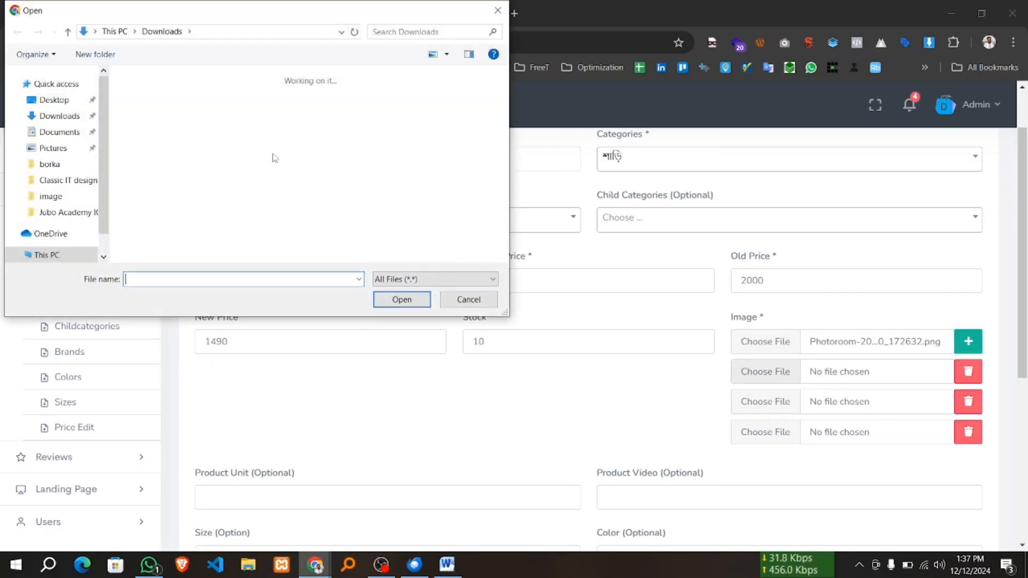
pyautogui.click(322, 140)
pyautogui.click(412, 301)
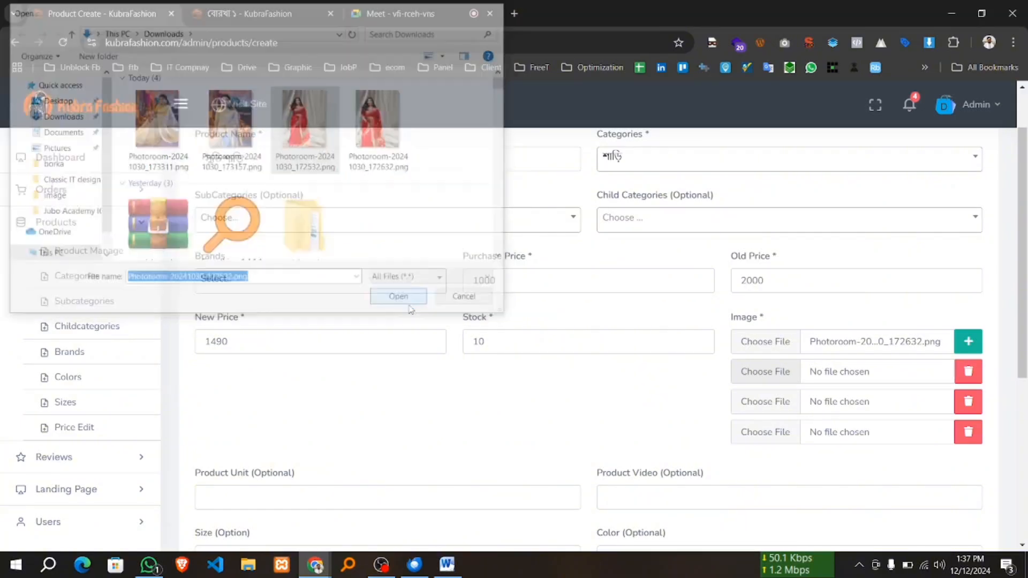
pyautogui.click(766, 401)
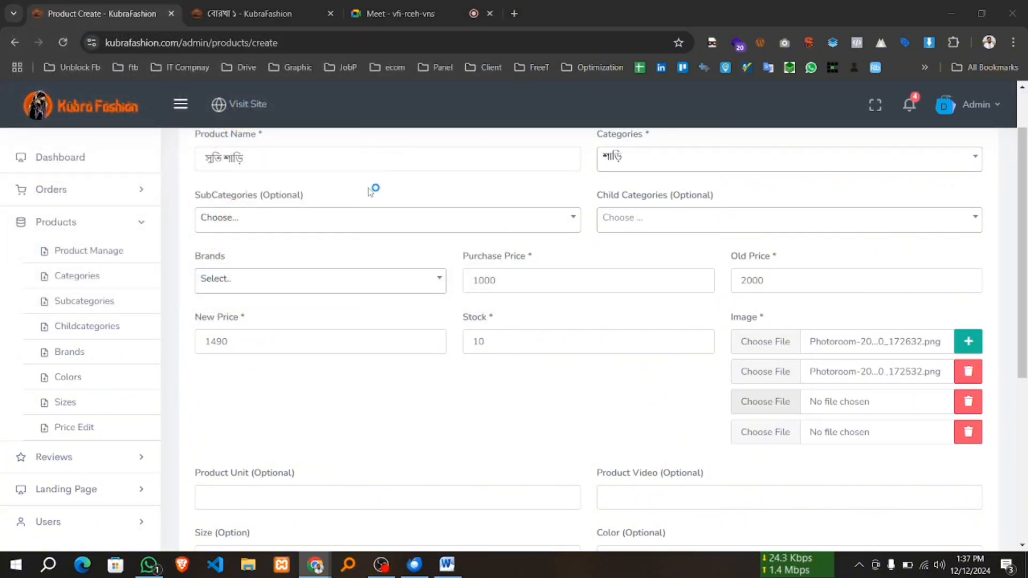
pyautogui.click(246, 142)
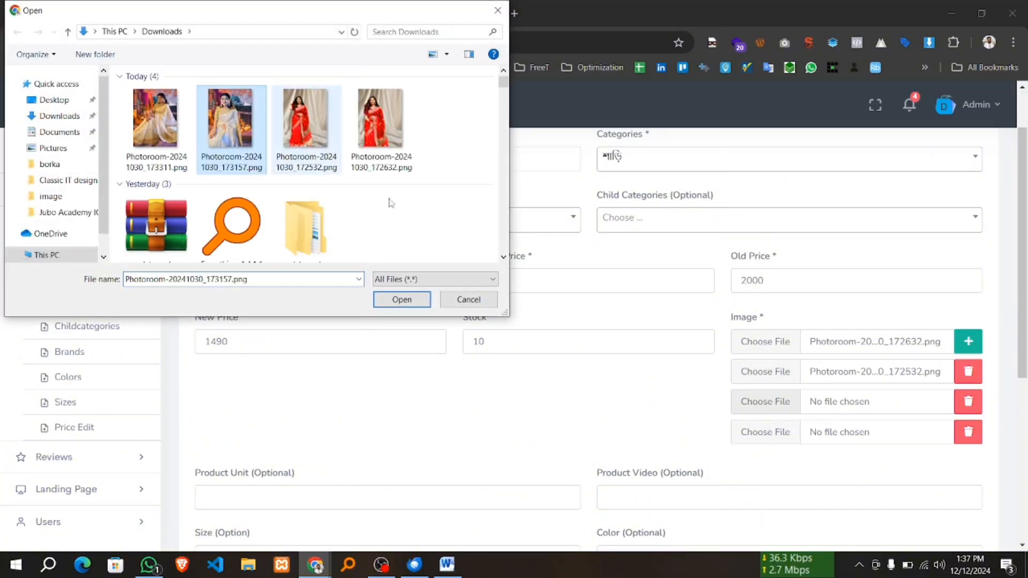
pyautogui.click(407, 299)
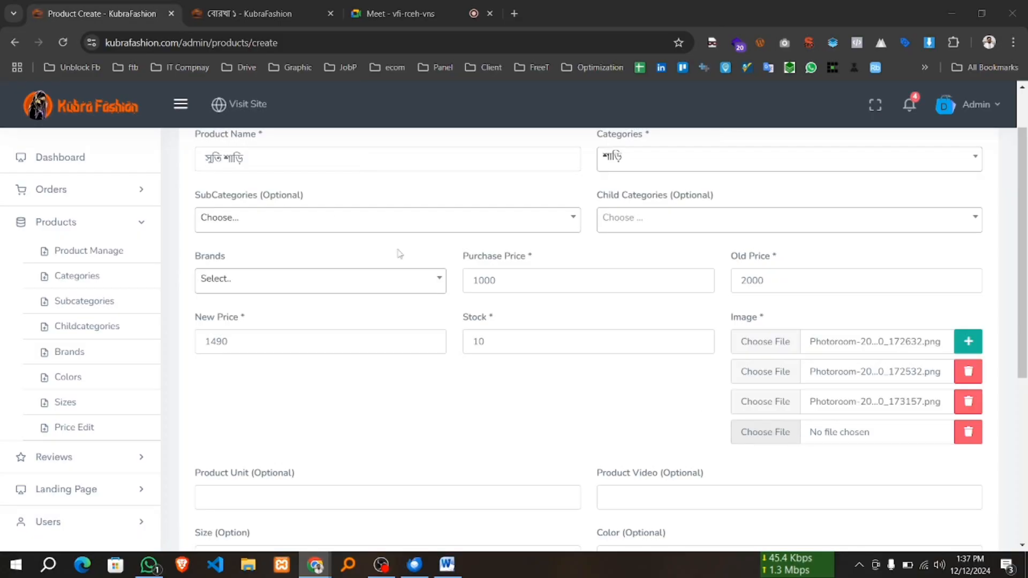
pyautogui.click(145, 134)
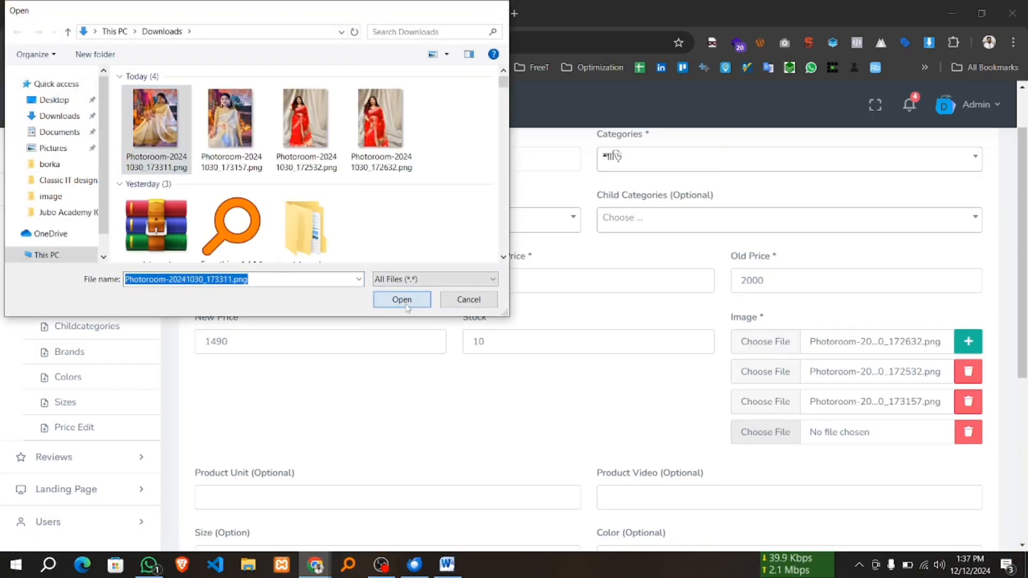
pyautogui.click(405, 305)
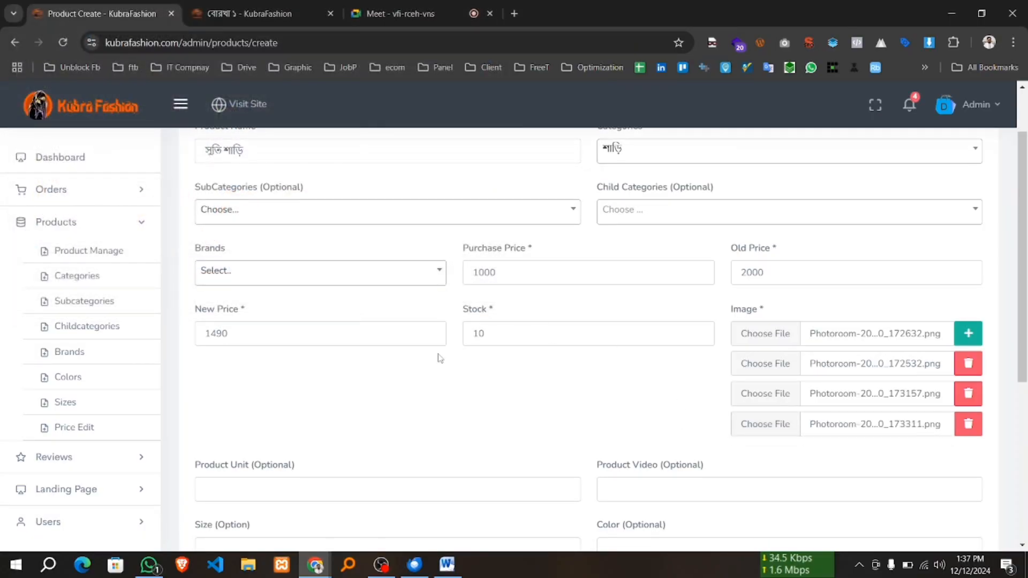
# Set the product unit to pc and leave the optional product video empty.
pyautogui.scroll(-4, 440, 358)
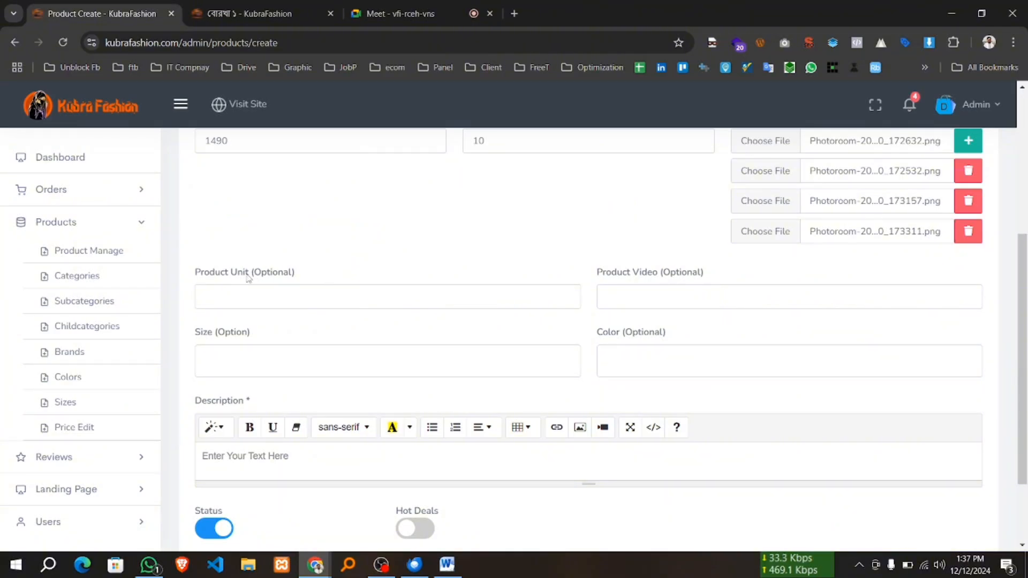
pyautogui.click(252, 290)
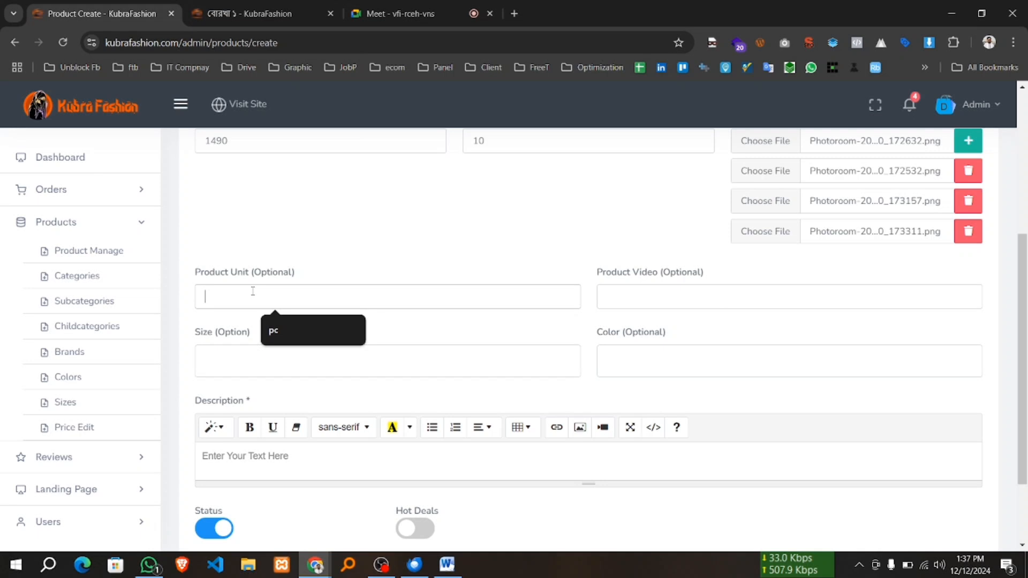
pyautogui.click(274, 326)
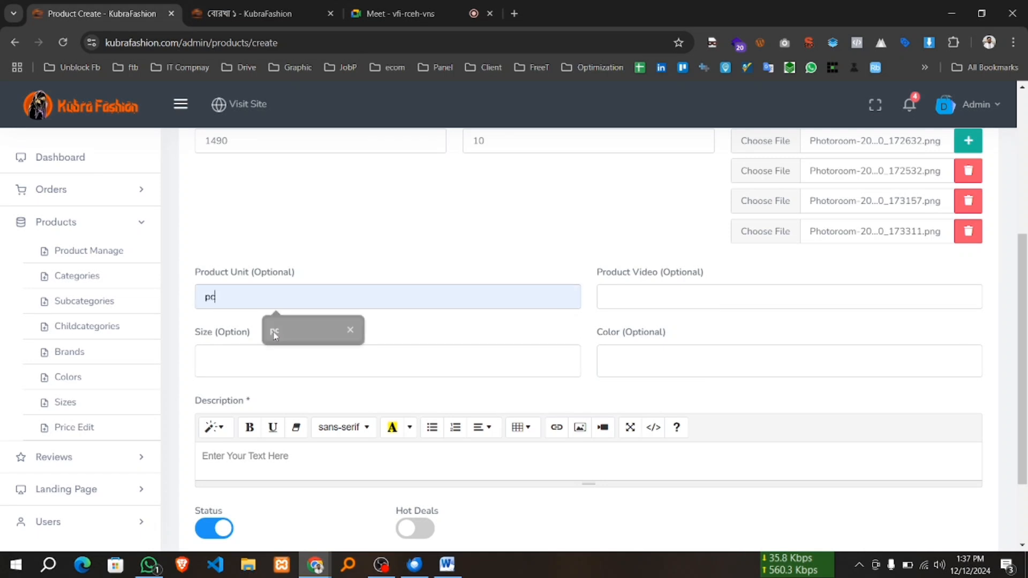
pyautogui.click(608, 298)
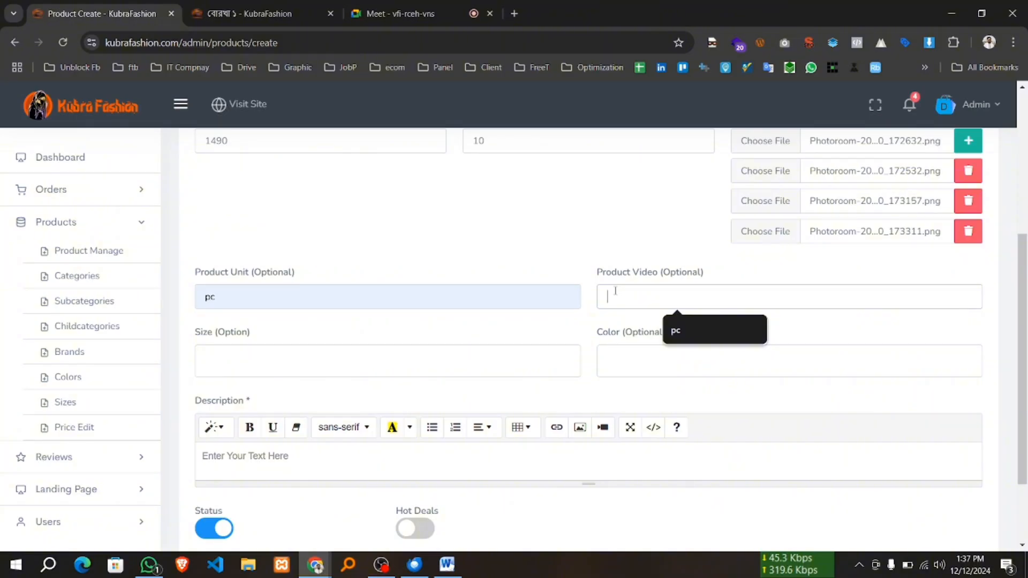
pyautogui.click(666, 278)
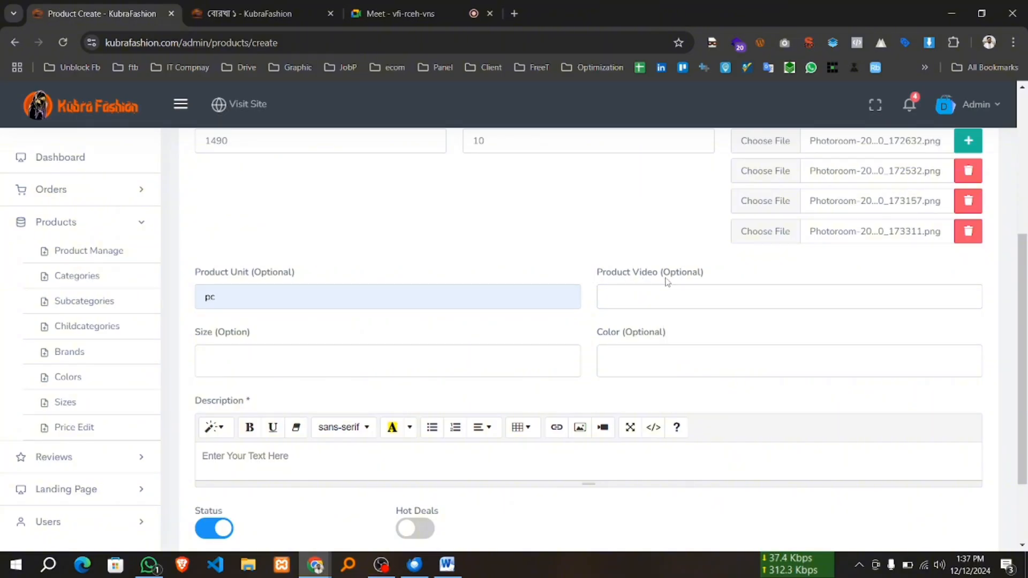
# Examine the available size options, from the letter sizes to the numeric ones, without choosing any.
pyautogui.click(224, 367)
pyautogui.scroll(2, 687, 289)
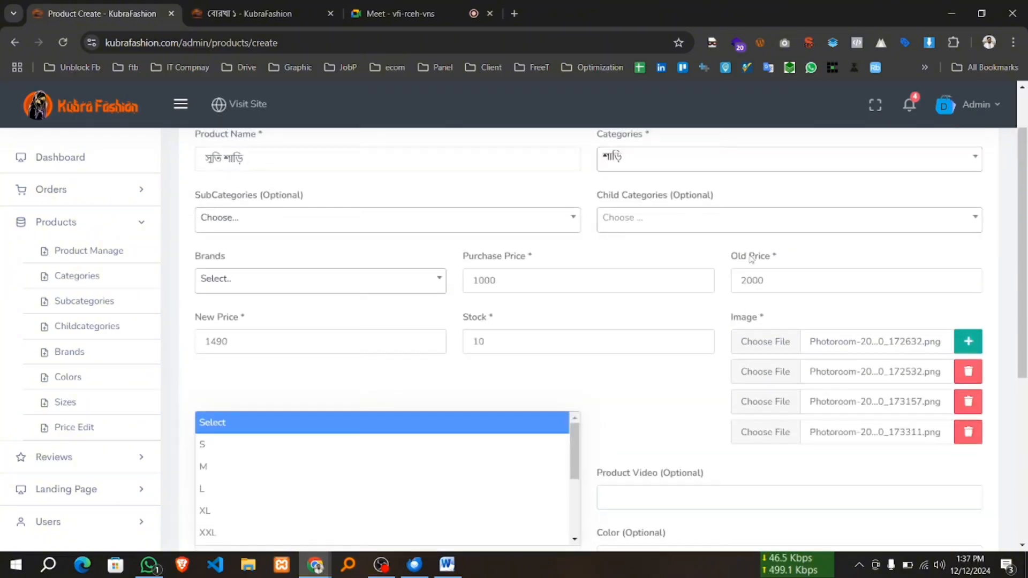
pyautogui.scroll(-2, 638, 315)
pyautogui.click(273, 217)
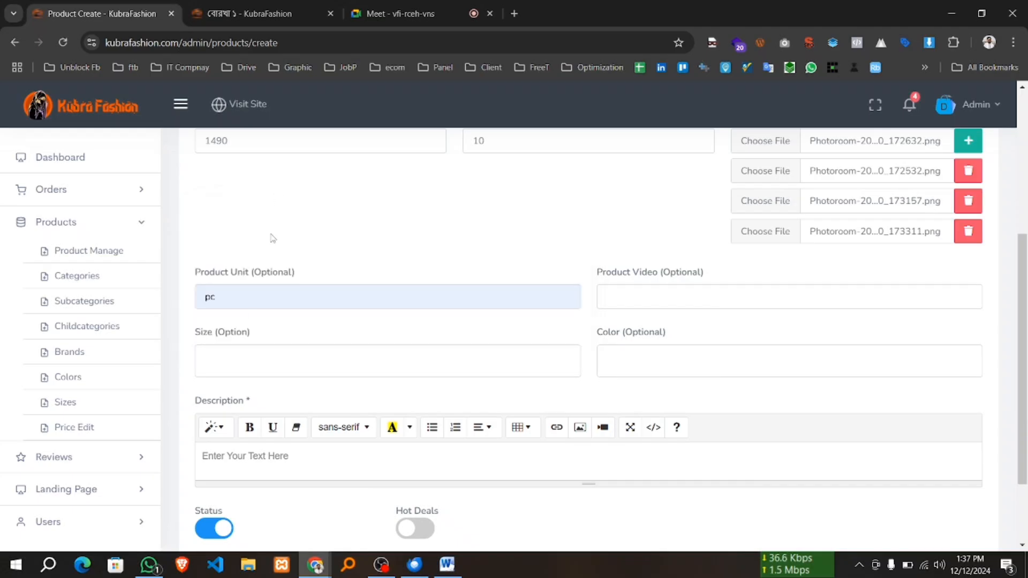
pyautogui.click(200, 366)
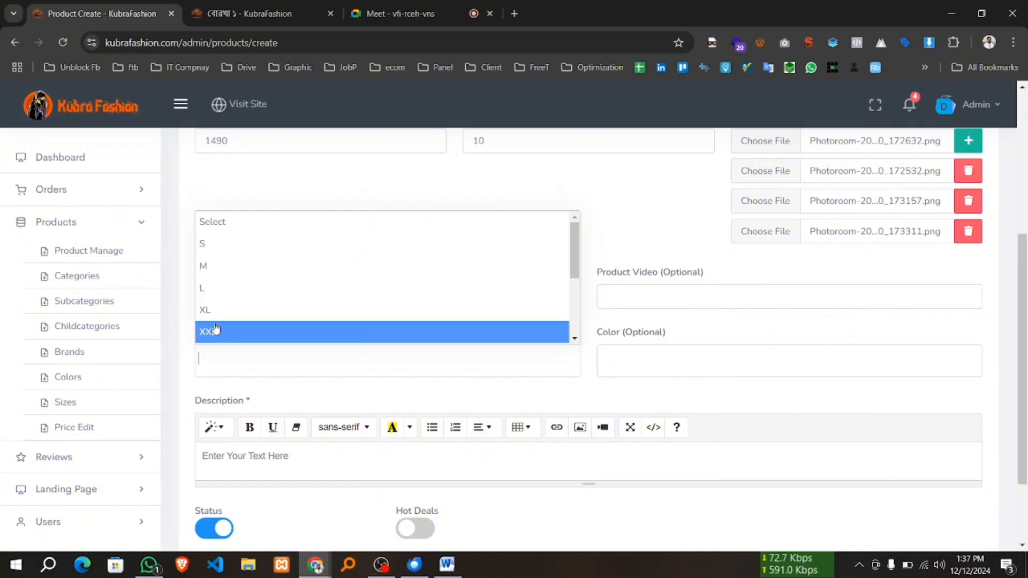
pyautogui.scroll(-3, 216, 329)
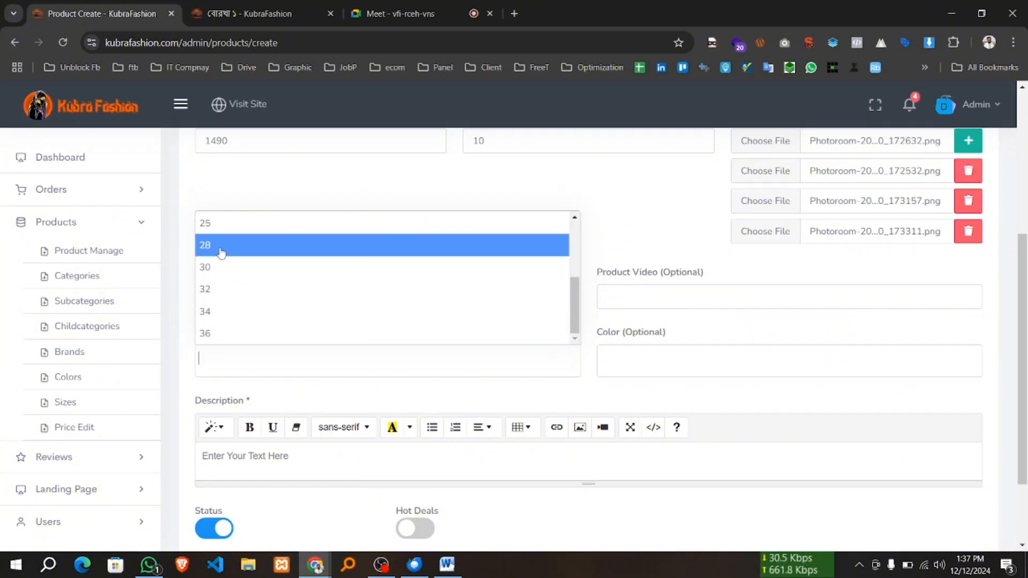
pyautogui.scroll(-2, 214, 298)
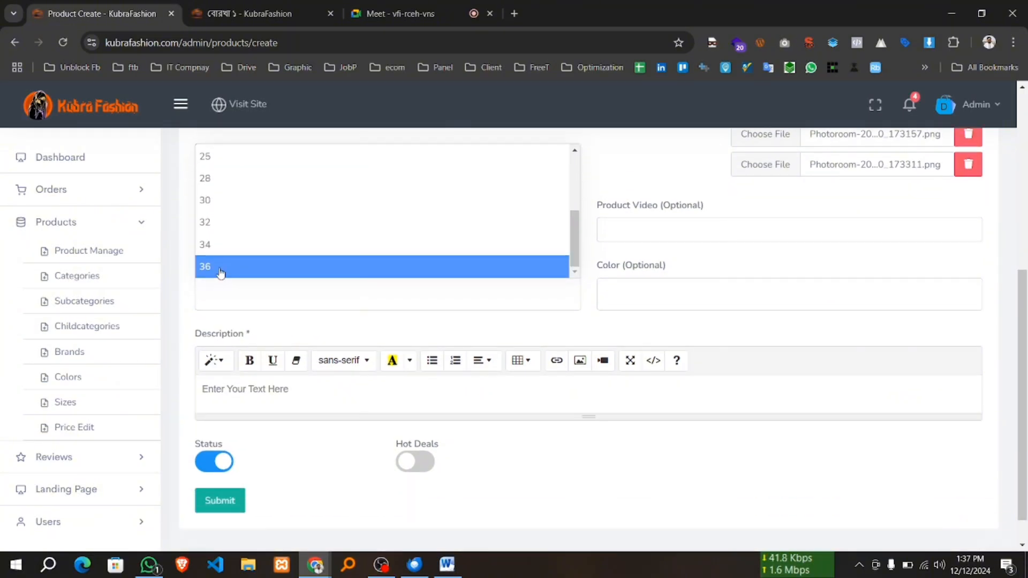
pyautogui.scroll(3, 219, 272)
pyautogui.scroll(2, 219, 272)
pyautogui.click(223, 428)
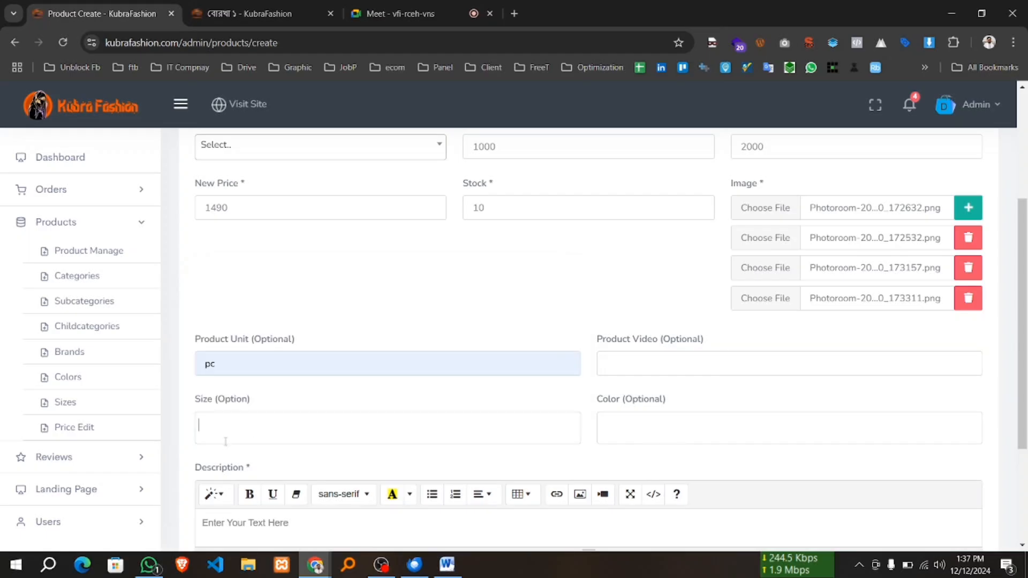
# Assign the colors Black and Red to the product.
pyautogui.scroll(-3, 700, 286)
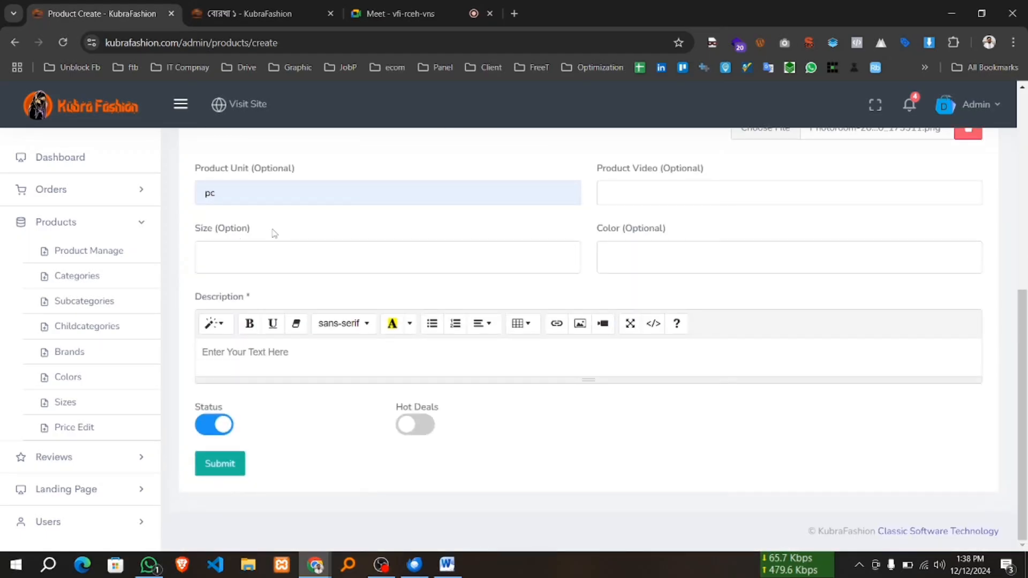
pyautogui.click(628, 256)
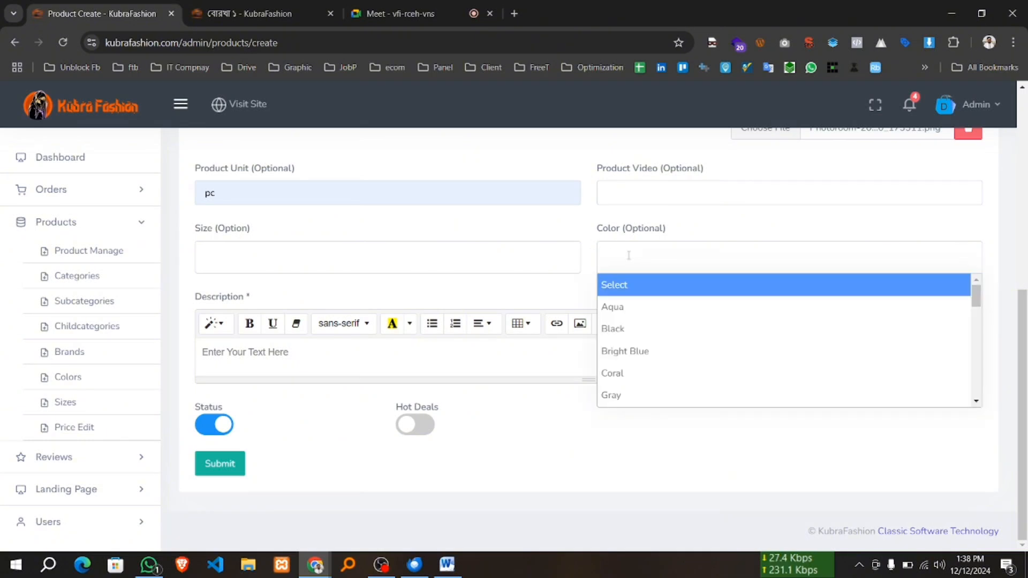
pyautogui.click(624, 329)
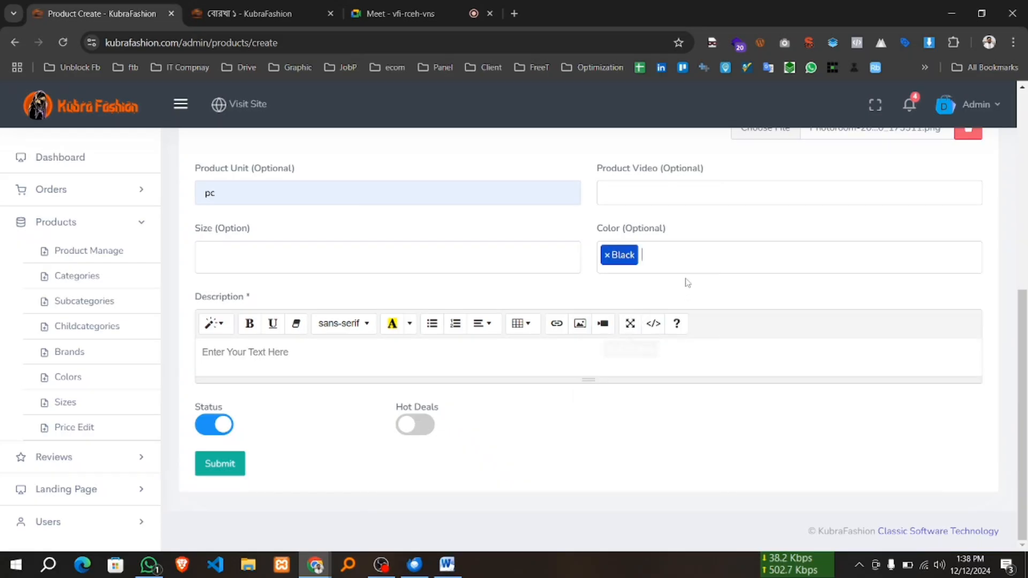
pyautogui.click(683, 268)
pyautogui.scroll(-4, 643, 386)
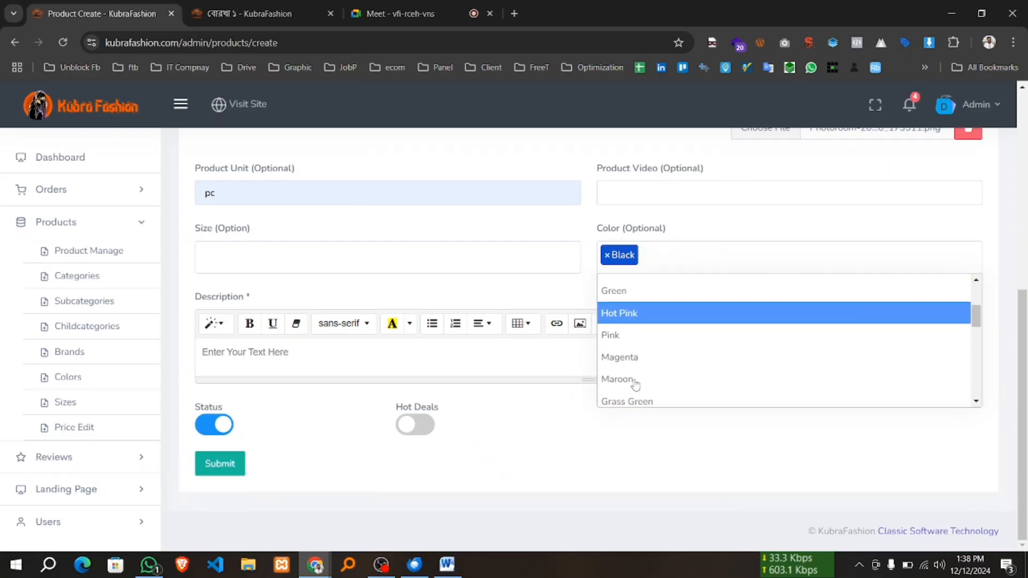
pyautogui.scroll(-2, 635, 383)
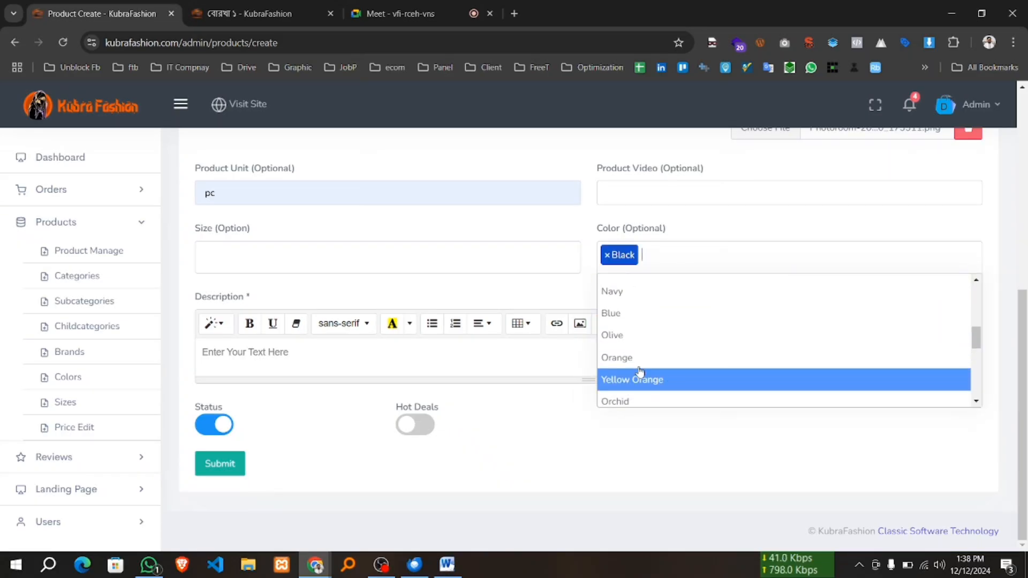
pyautogui.scroll(6, 638, 372)
pyautogui.scroll(-1, 640, 371)
pyautogui.write('re')
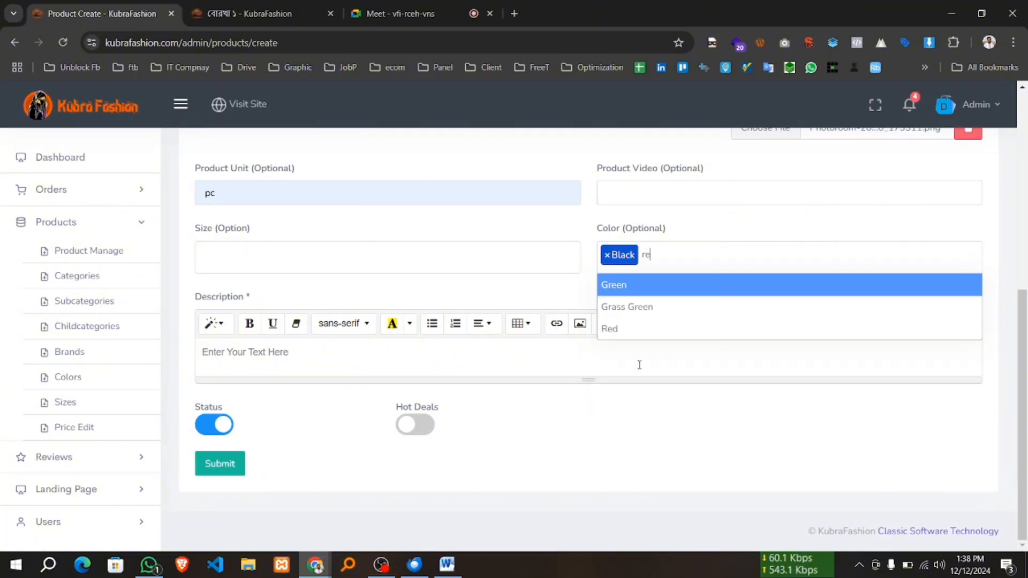
pyautogui.click(625, 333)
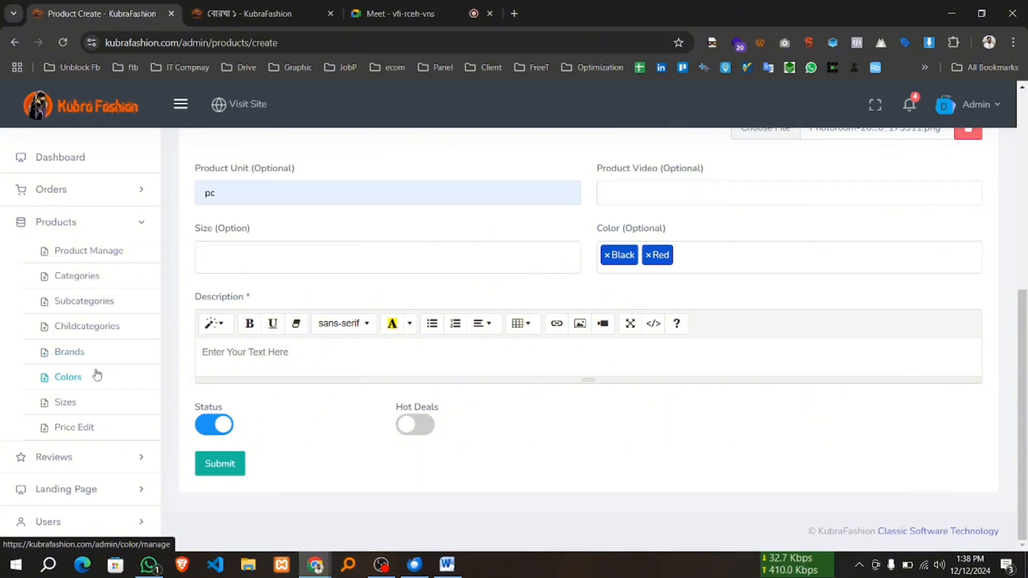
pyautogui.click(693, 265)
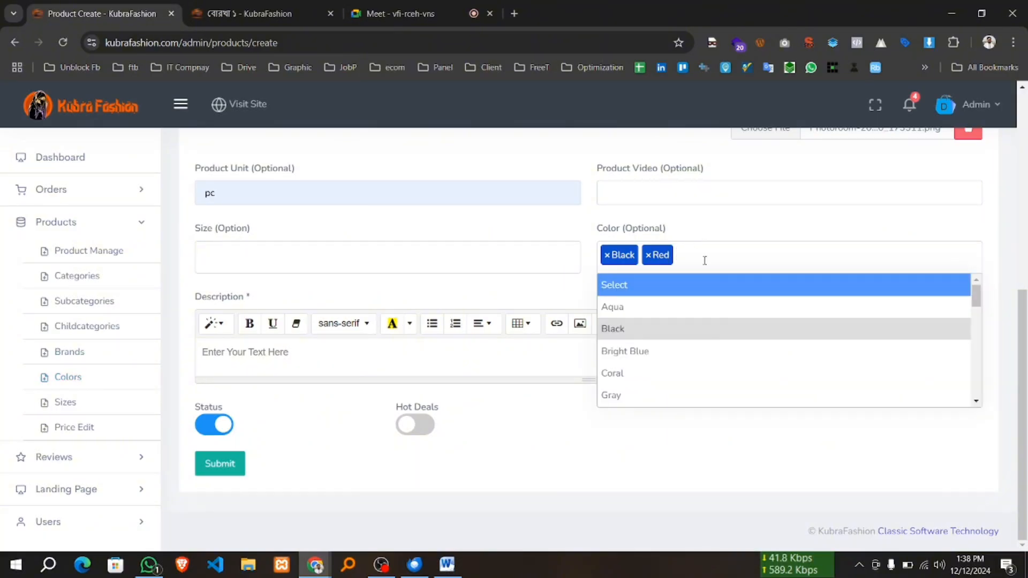
pyautogui.click(265, 252)
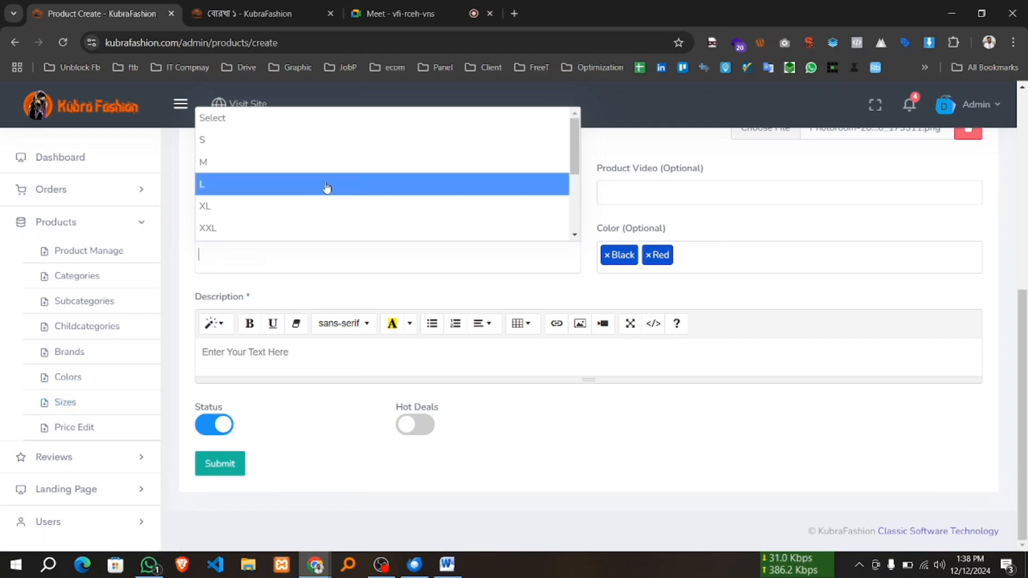
pyautogui.scroll(-3, 327, 188)
pyautogui.click(624, 285)
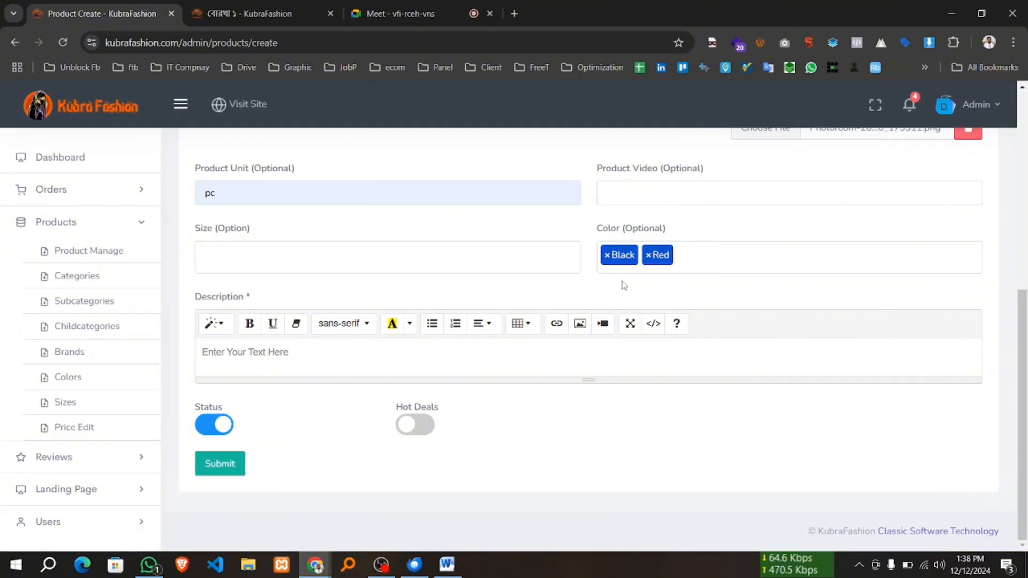
# Copy the paragraphs below the price line in the Word document and paste them into the product's Description in the browser.
pyautogui.click(286, 367)
pyautogui.click(447, 565)
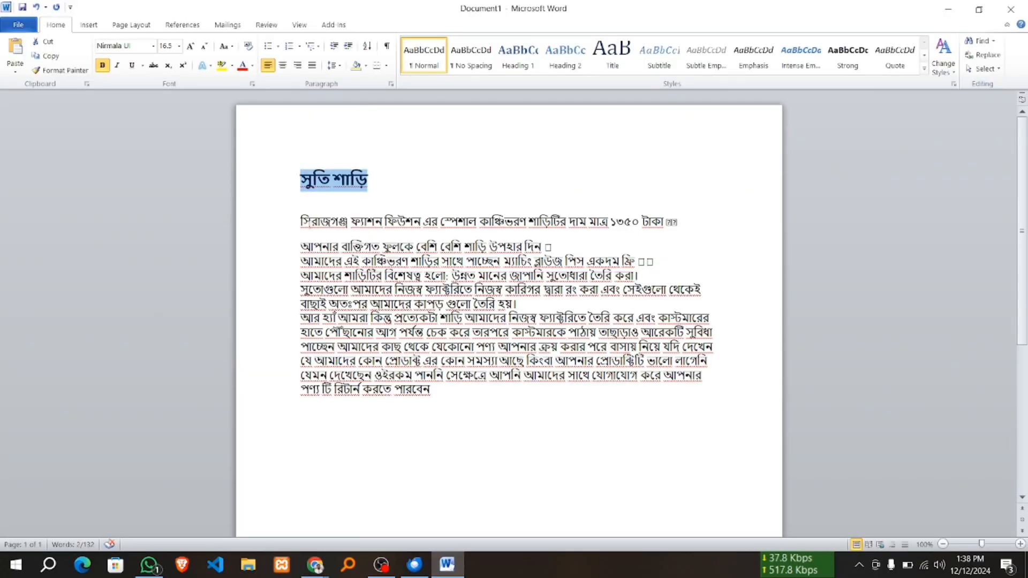
pyautogui.moveTo(299, 248); pyautogui.dragTo(460, 391)
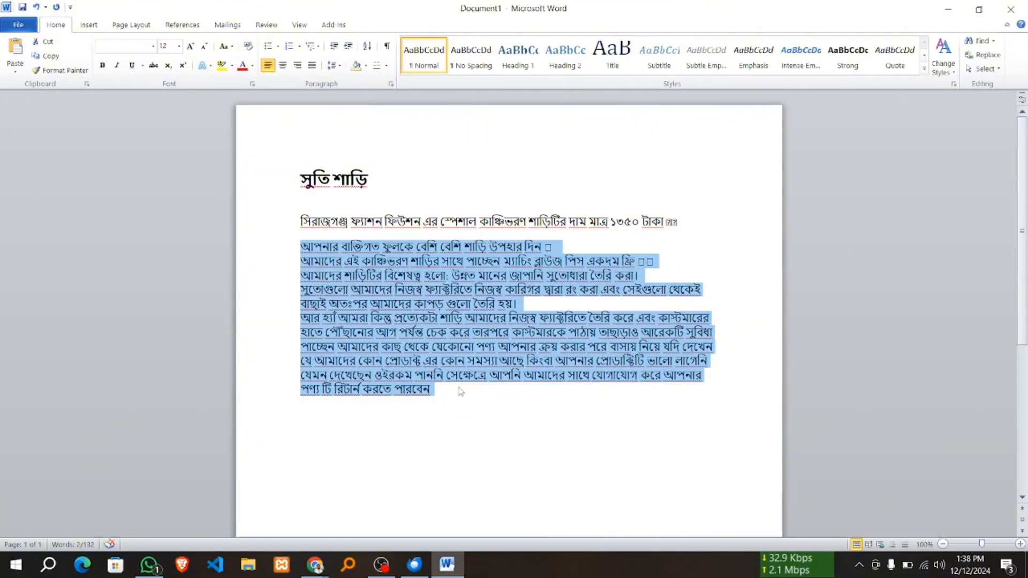
pyautogui.click(315, 565)
pyautogui.click(241, 506)
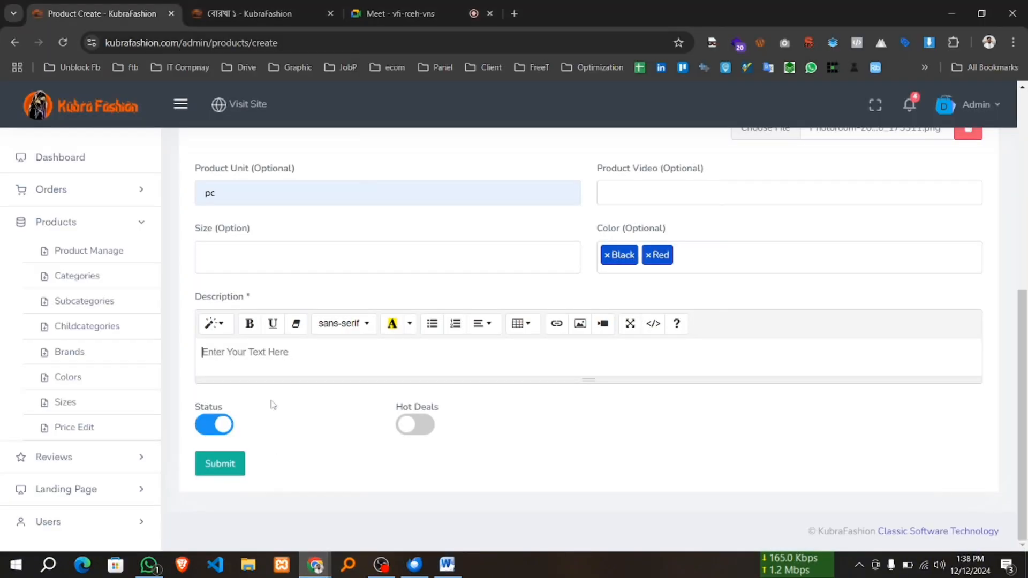
pyautogui.hotkey('ctrl', 'v')
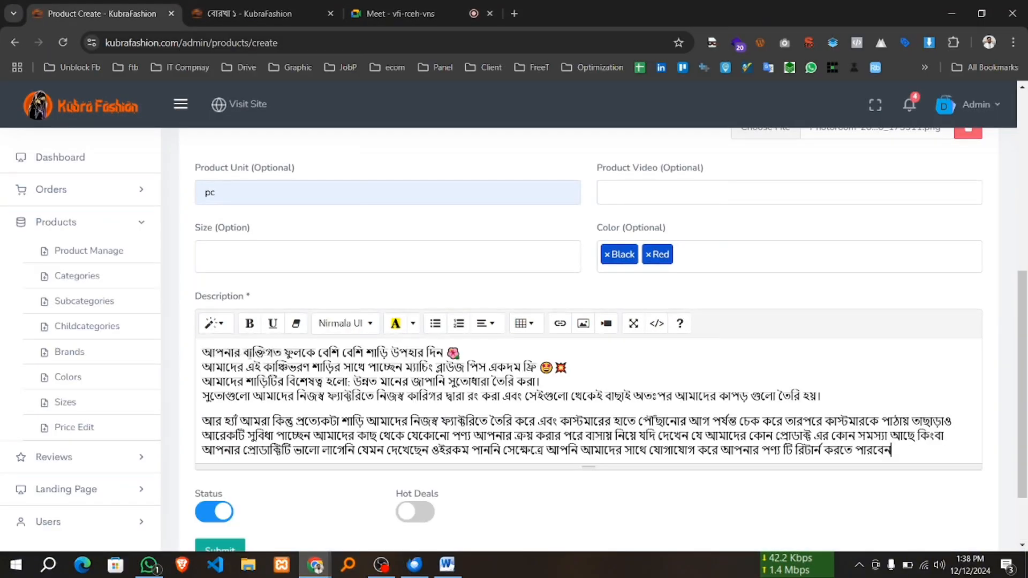
pyautogui.scroll(-2, 589, 337)
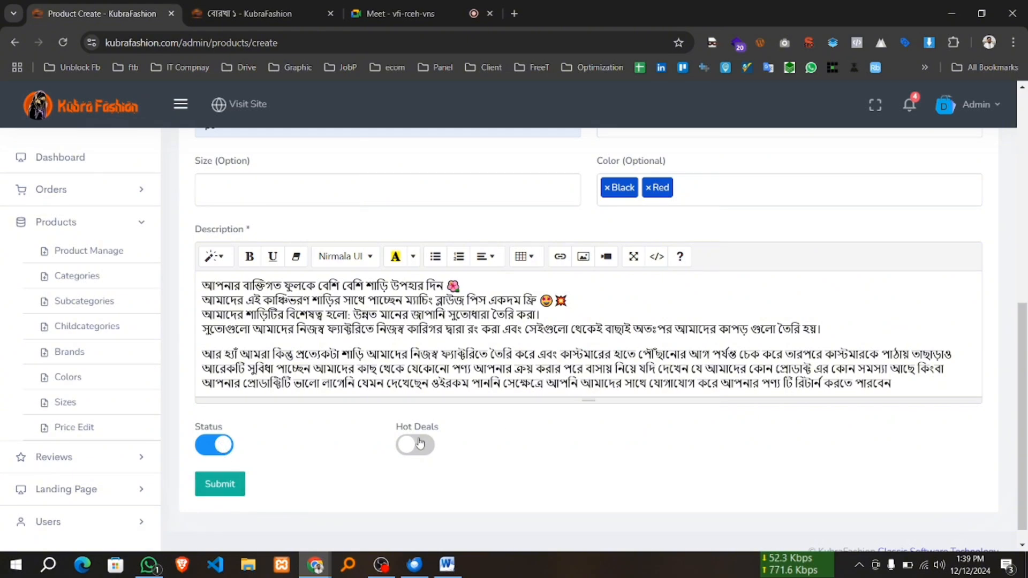
# Open the storefront's home page and check the Hot Deal section and its countdown.
pyautogui.click(237, 6)
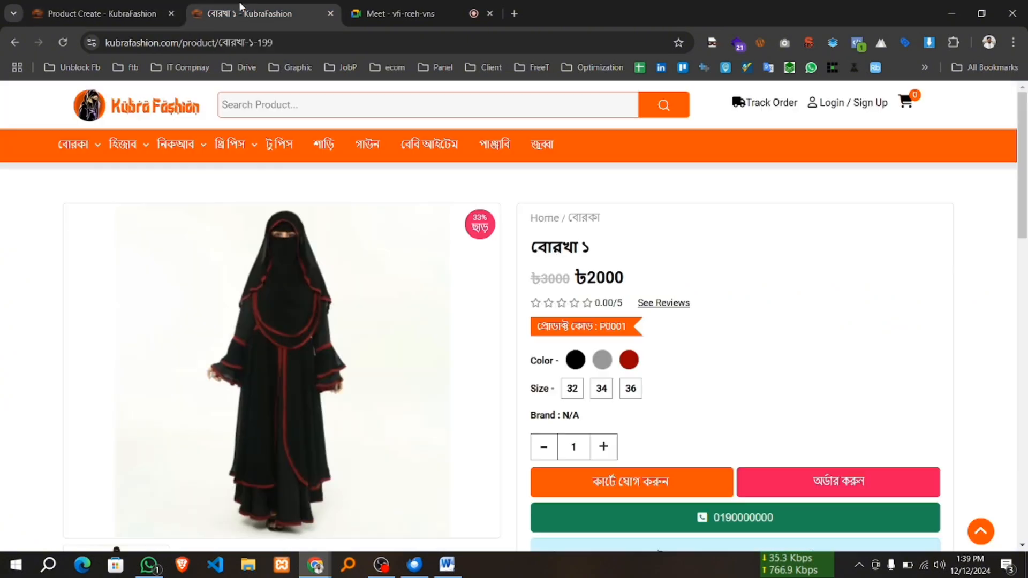
pyautogui.click(142, 119)
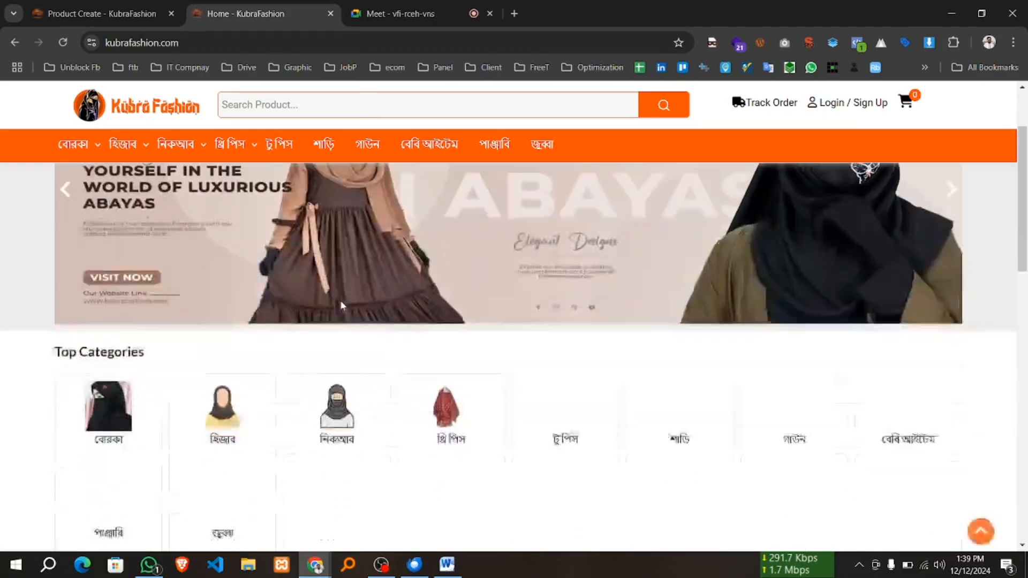
pyautogui.scroll(-5, 343, 294)
pyautogui.scroll(-2, 343, 294)
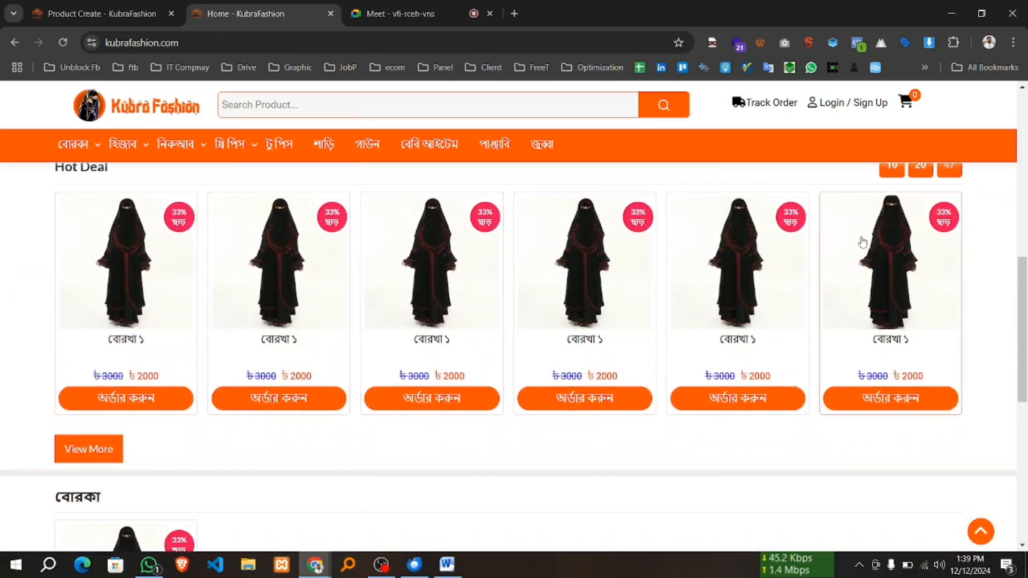
pyautogui.scroll(1, 891, 230)
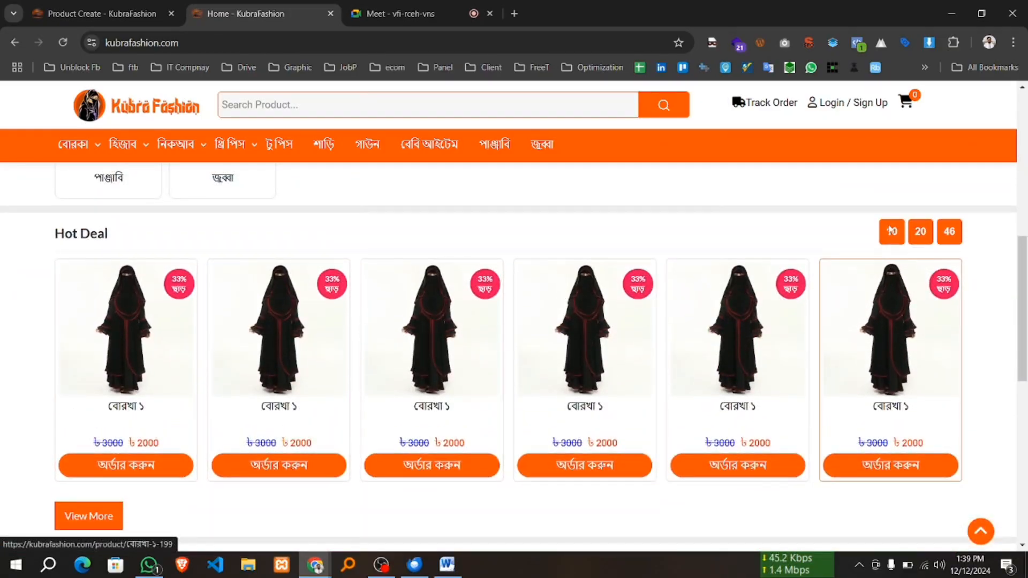
# Return to the product form and submit the new product with Status on and Hot Deals off.
pyautogui.click(105, 12)
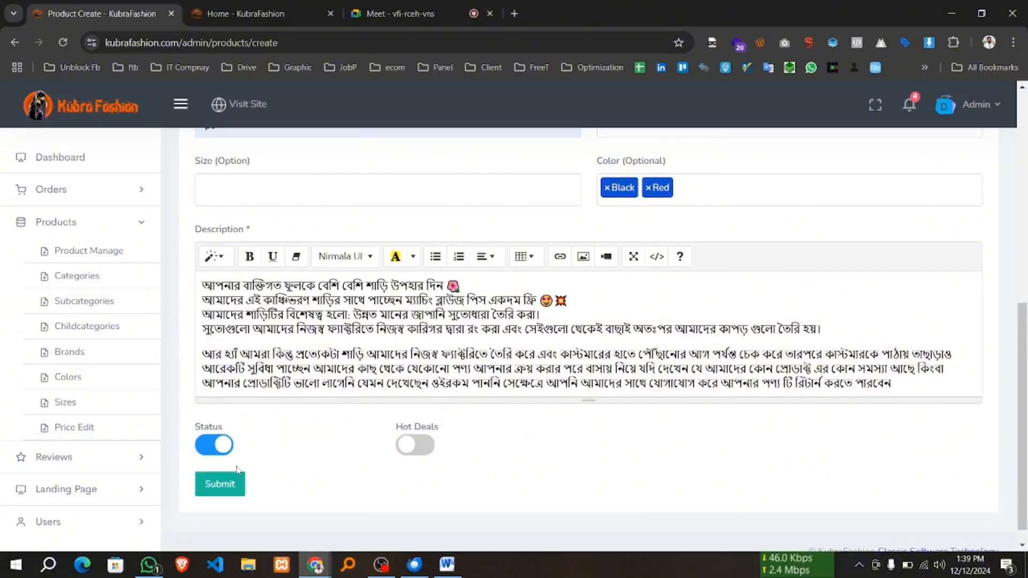
pyautogui.click(229, 484)
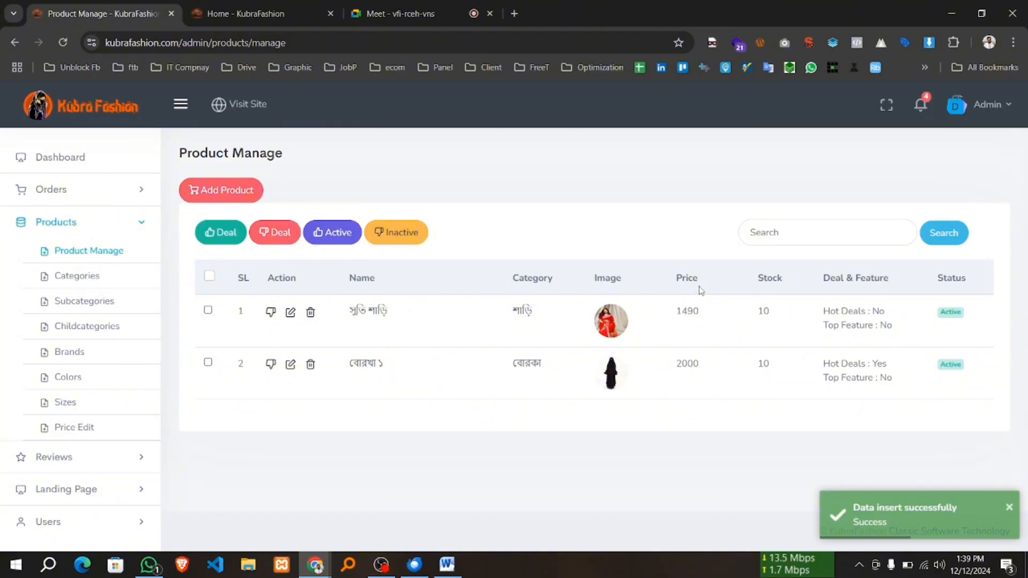
# Reload the storefront's home page and examine its Top Categories, Hot Deal and বোরকা sections for the products they list.
pyautogui.click(197, 4)
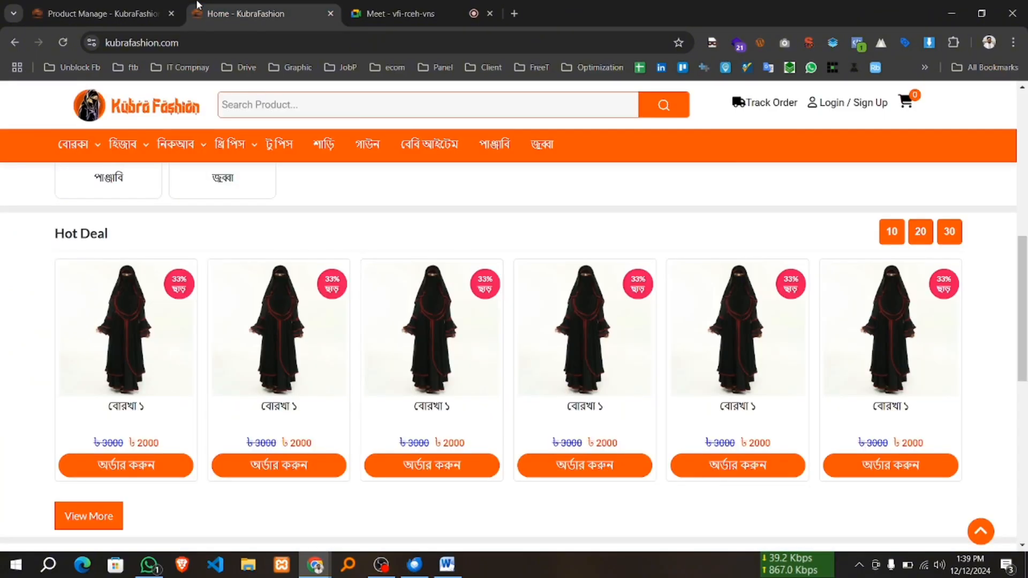
pyautogui.click(137, 107)
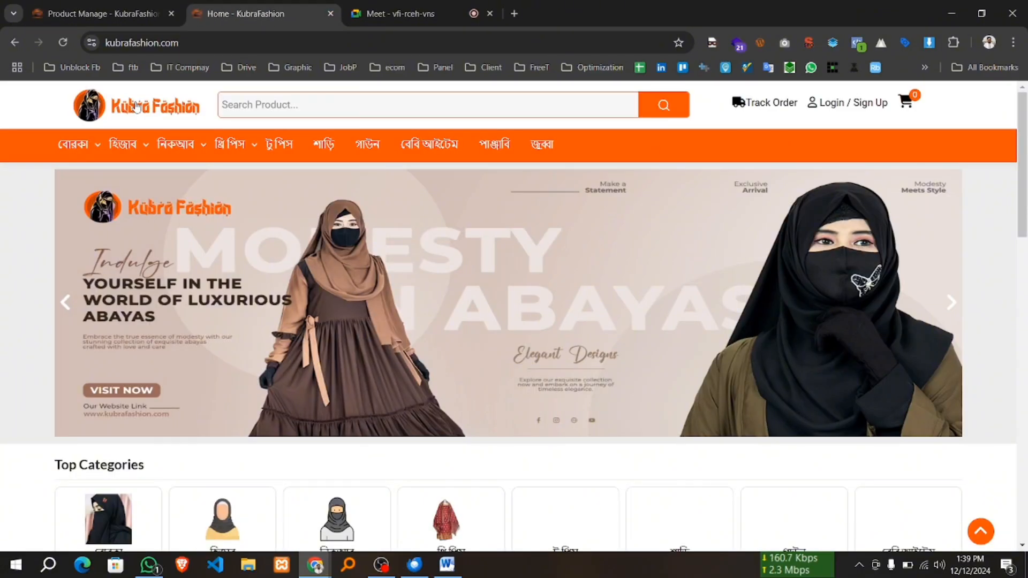
pyautogui.scroll(-14, 387, 290)
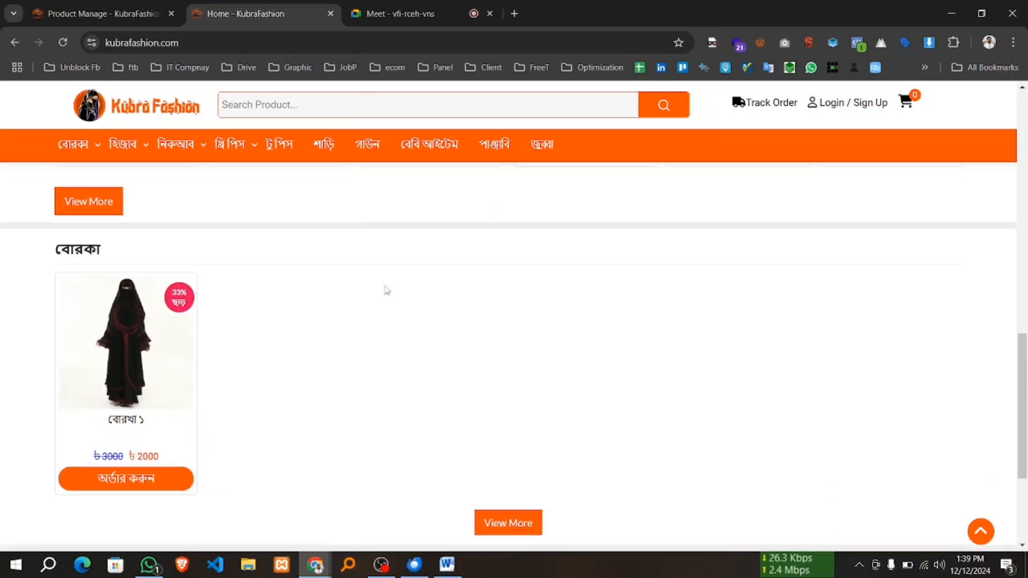
pyautogui.scroll(-3, 387, 290)
pyautogui.scroll(8, 386, 289)
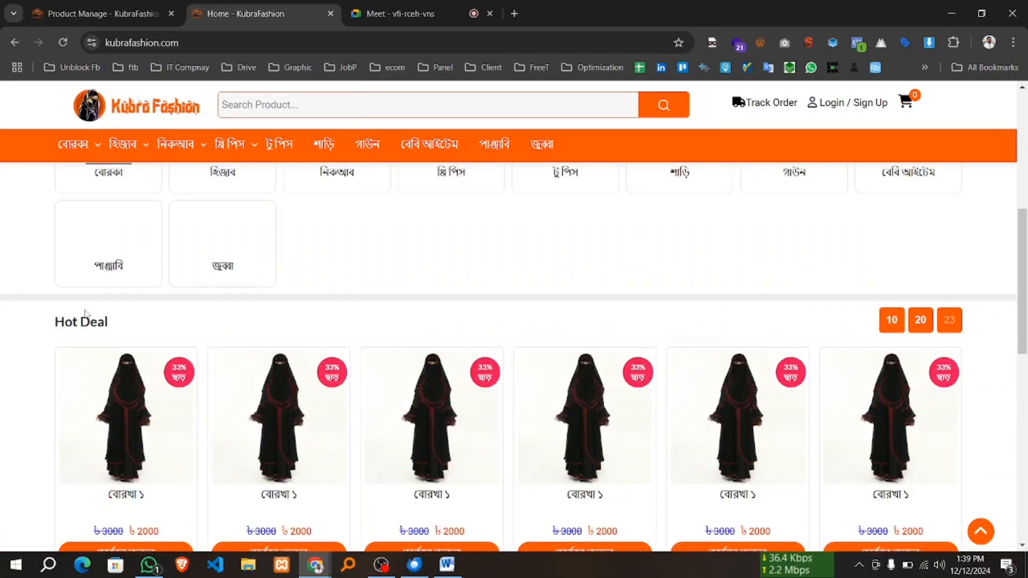
pyautogui.scroll(-6, 86, 316)
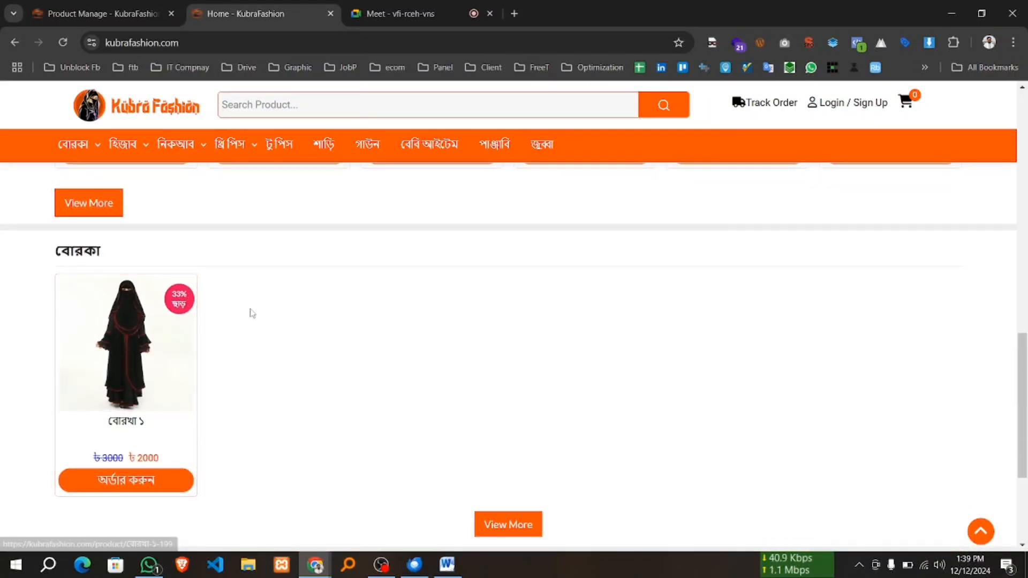
pyautogui.scroll(4, 252, 314)
pyautogui.scroll(-7, 536, 343)
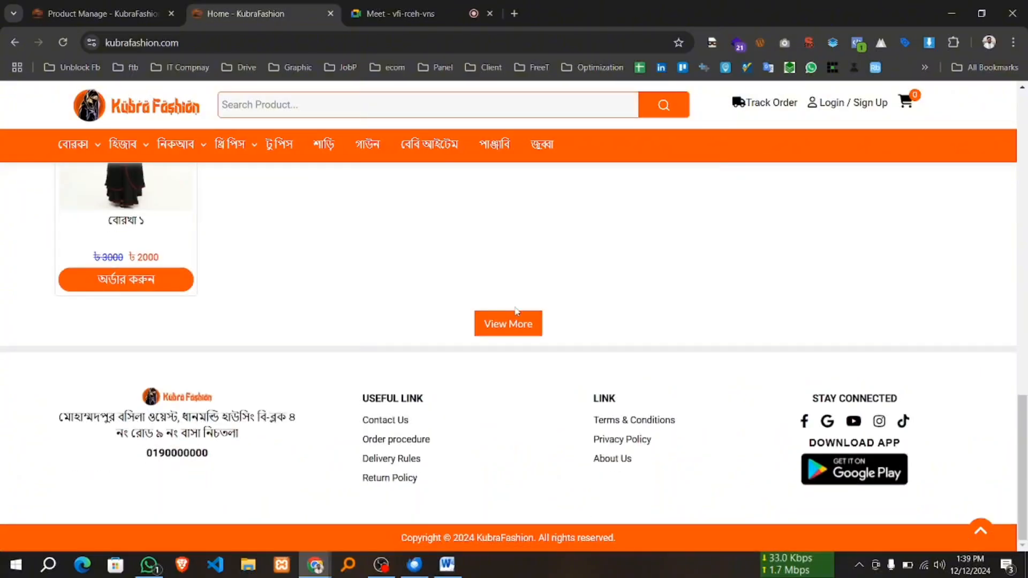
pyautogui.scroll(10, 482, 316)
pyautogui.scroll(-5, 363, 327)
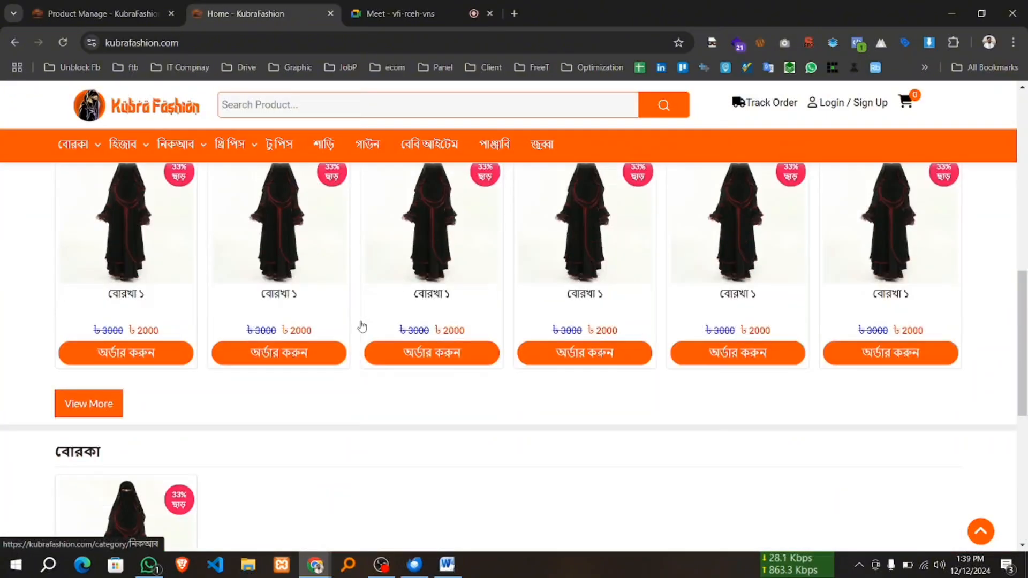
pyautogui.scroll(8, 362, 326)
# Open the শাড়ি category on the storefront and check the regular and sale prices of the new saree.
pyautogui.moveTo(134, 154)
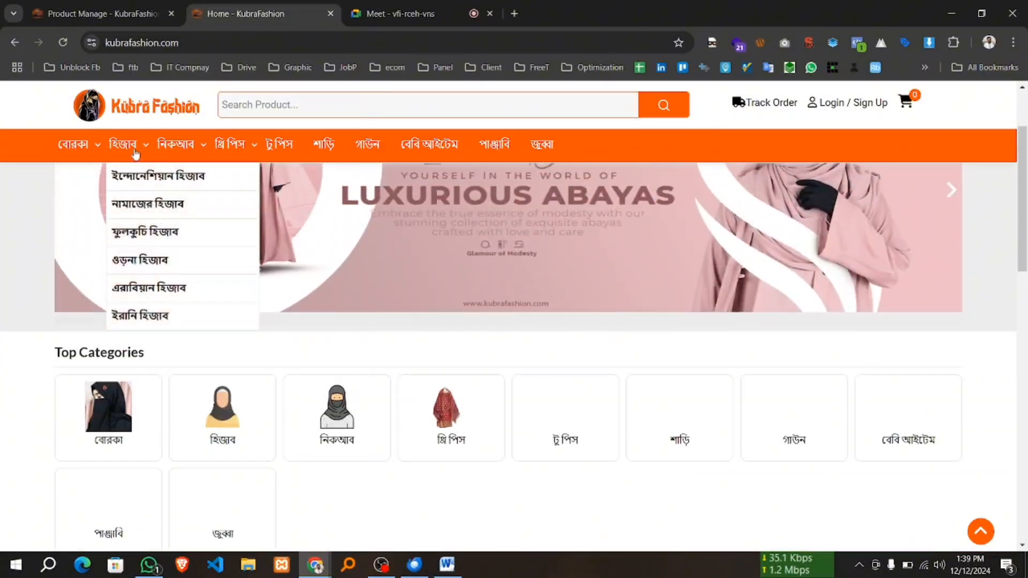
pyautogui.click(325, 147)
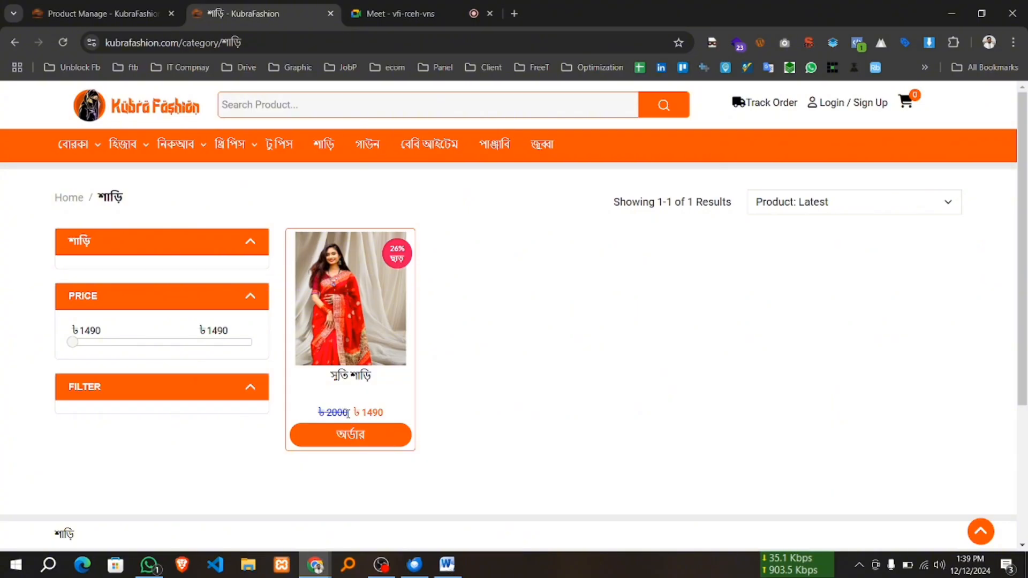
pyautogui.moveTo(336, 413); pyautogui.dragTo(318, 412)
pyautogui.doubleClick(372, 412)
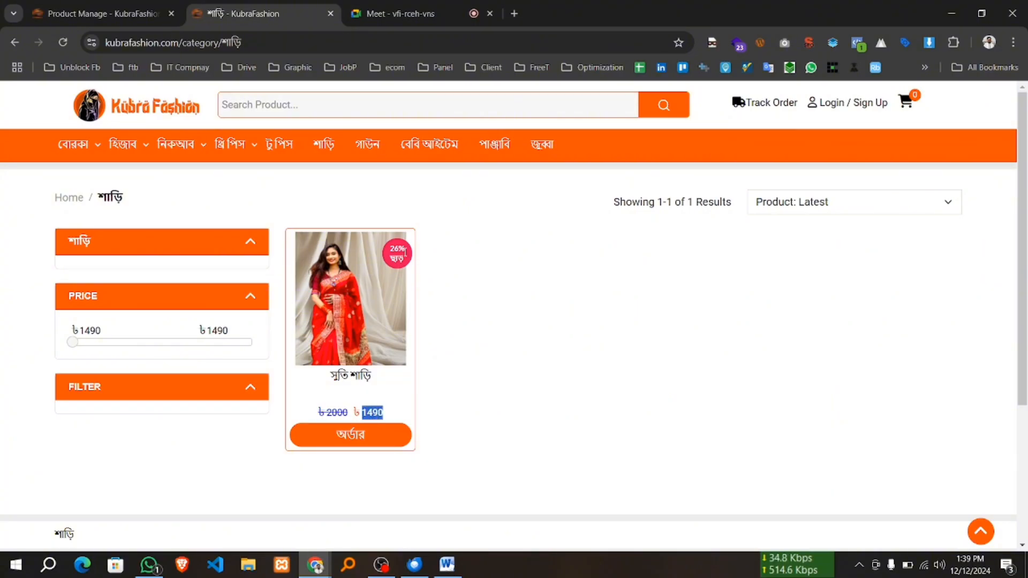
# Open the সুতি শাড়ি product page, inspect its gallery images and details, and try selecting the black color.
pyautogui.click(364, 323)
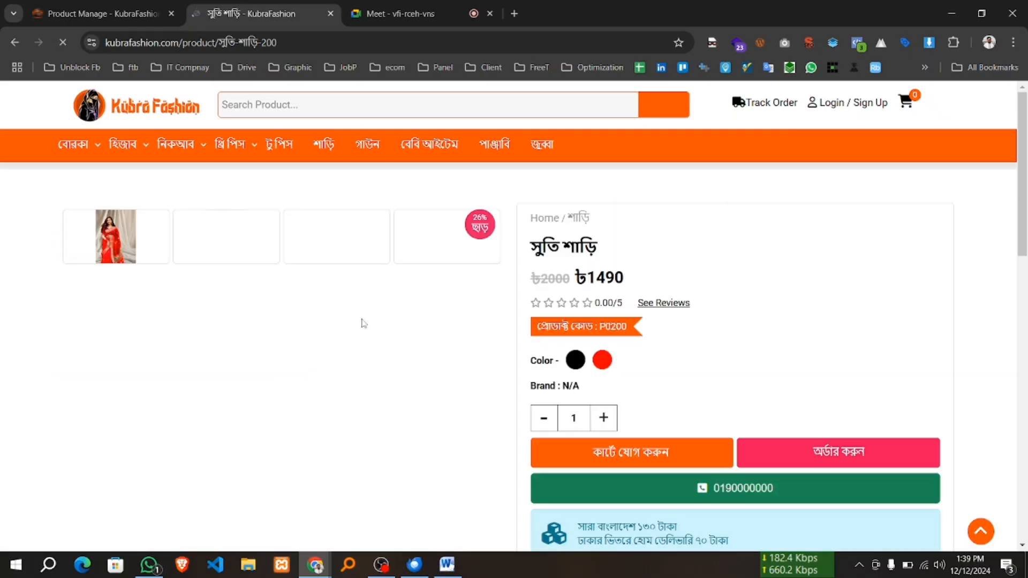
pyautogui.scroll(-5, 245, 331)
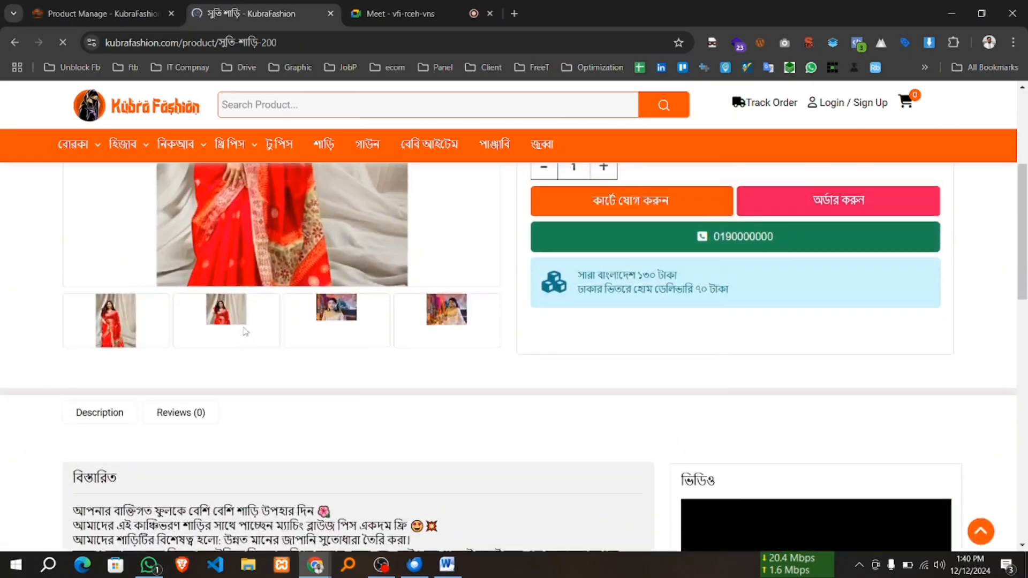
pyautogui.scroll(2, 245, 332)
pyautogui.click(348, 437)
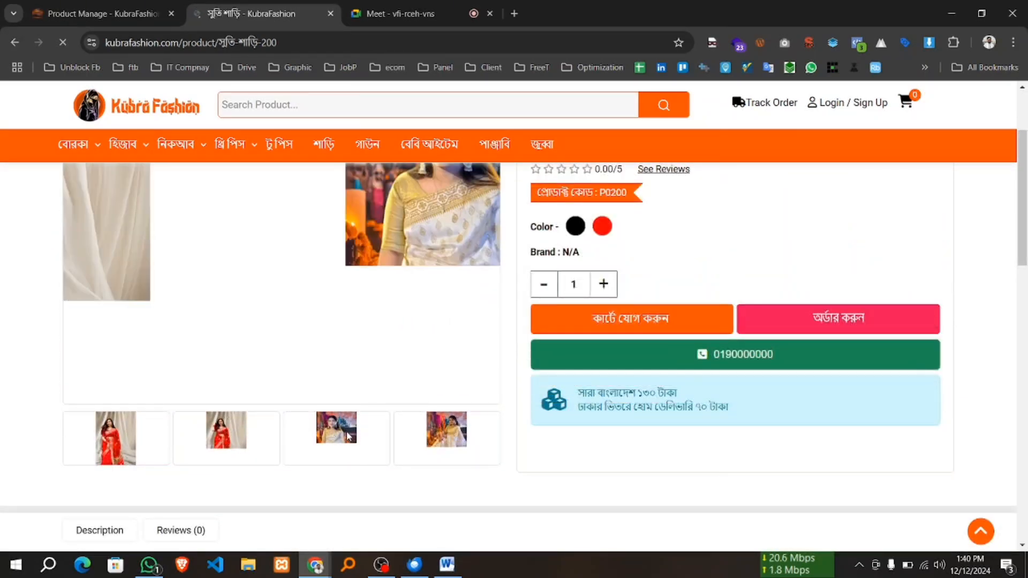
pyautogui.moveTo(318, 225)
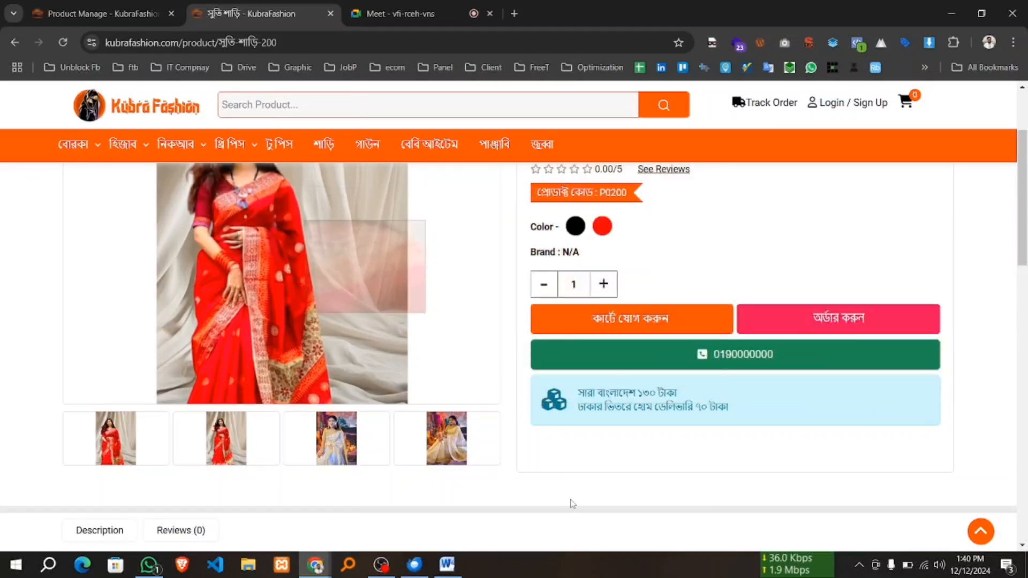
pyautogui.scroll(-1, 616, 311)
pyautogui.scroll(4, 616, 310)
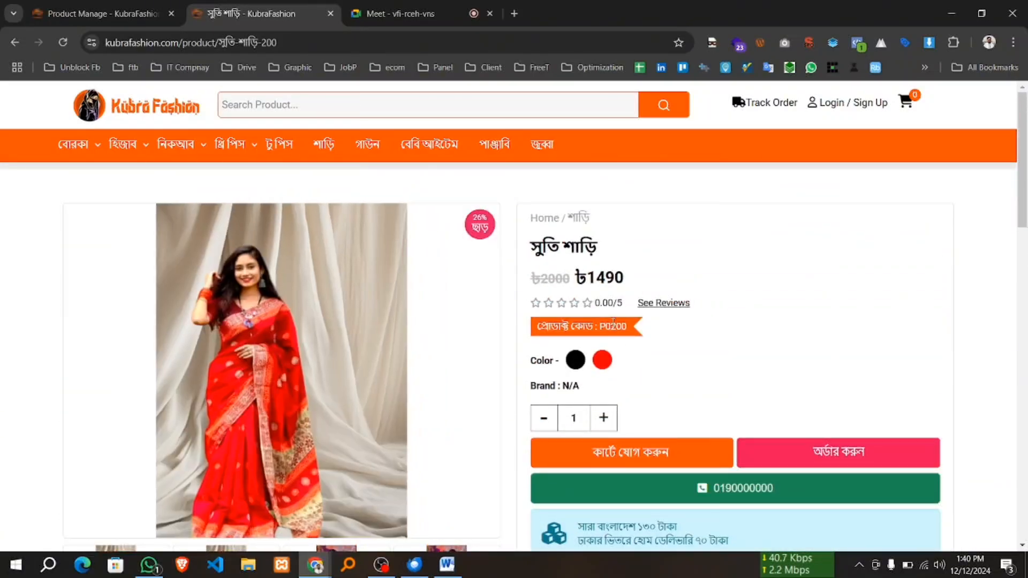
pyautogui.click(576, 362)
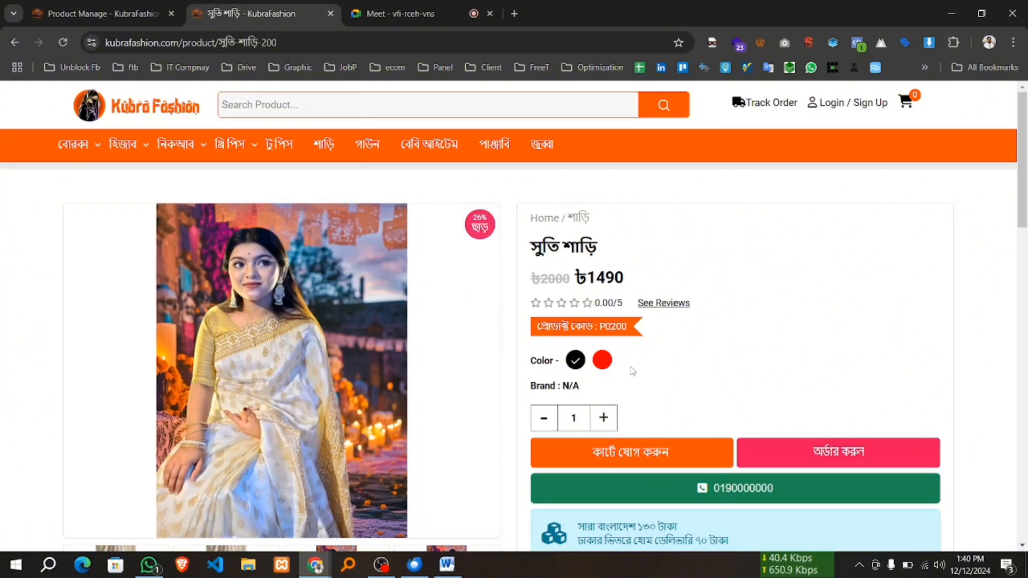
# Go back to the storefront's home page and review which category sections appear below the Hot Deal products.
pyautogui.click(174, 110)
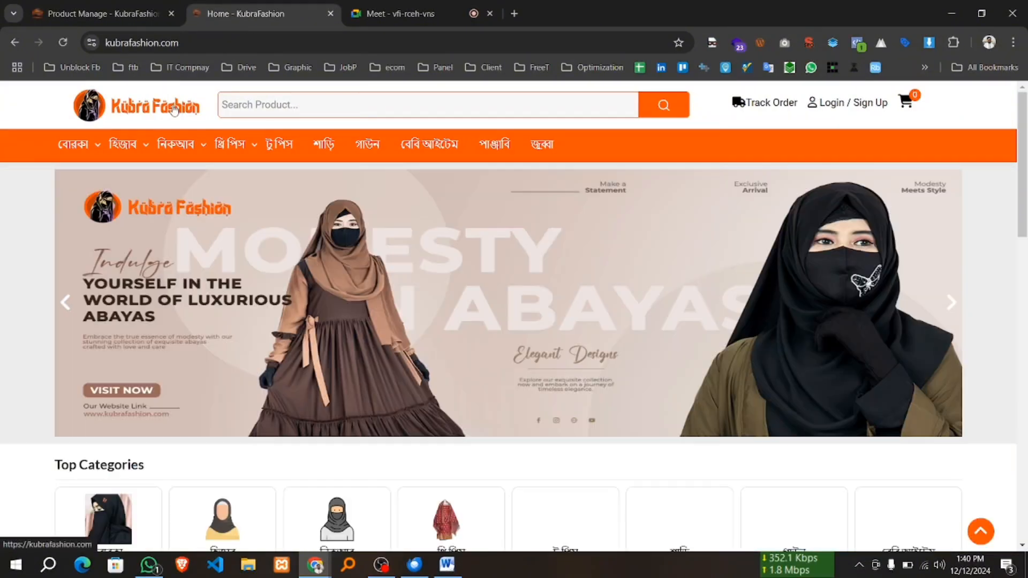
pyautogui.scroll(-10, 443, 364)
pyautogui.scroll(-6, 273, 416)
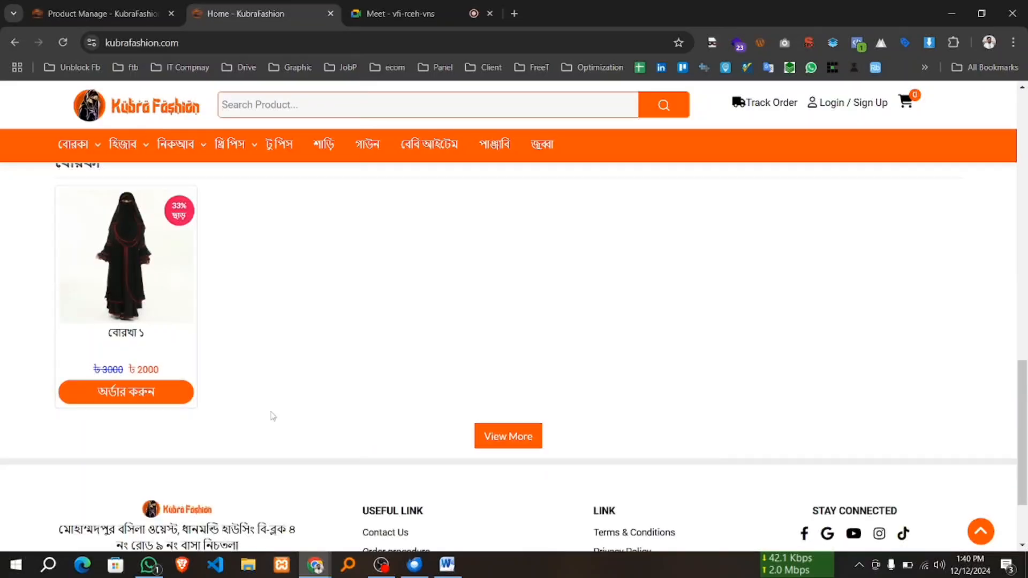
pyautogui.scroll(3, 331, 310)
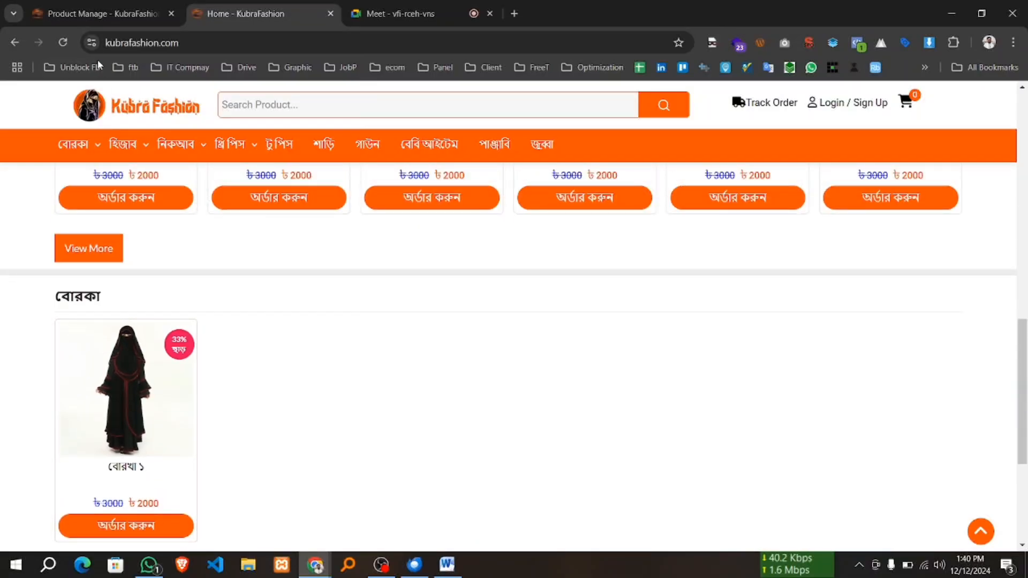
# Return to the admin panel and open the product category management list.
pyautogui.click(93, 16)
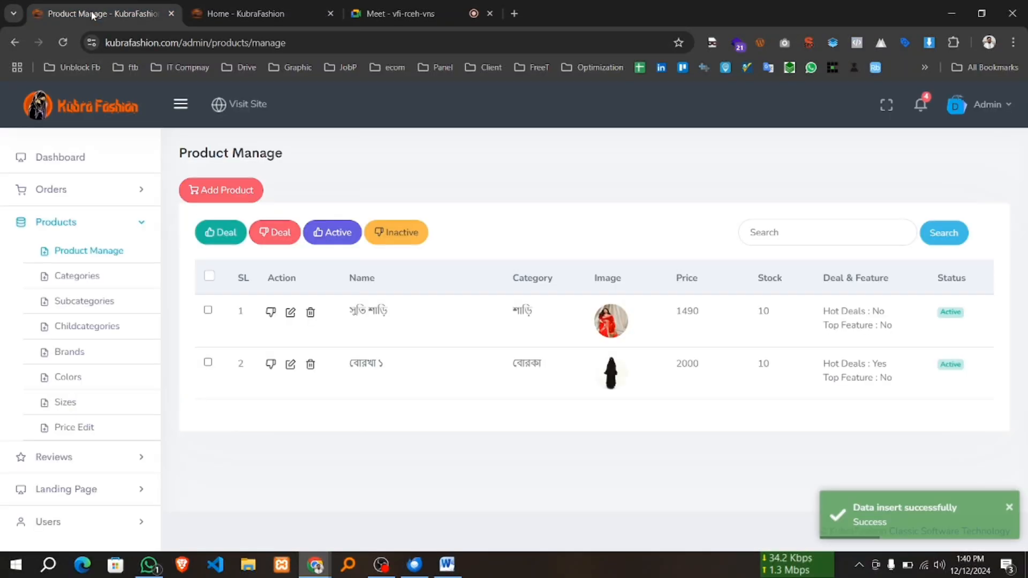
pyautogui.click(77, 277)
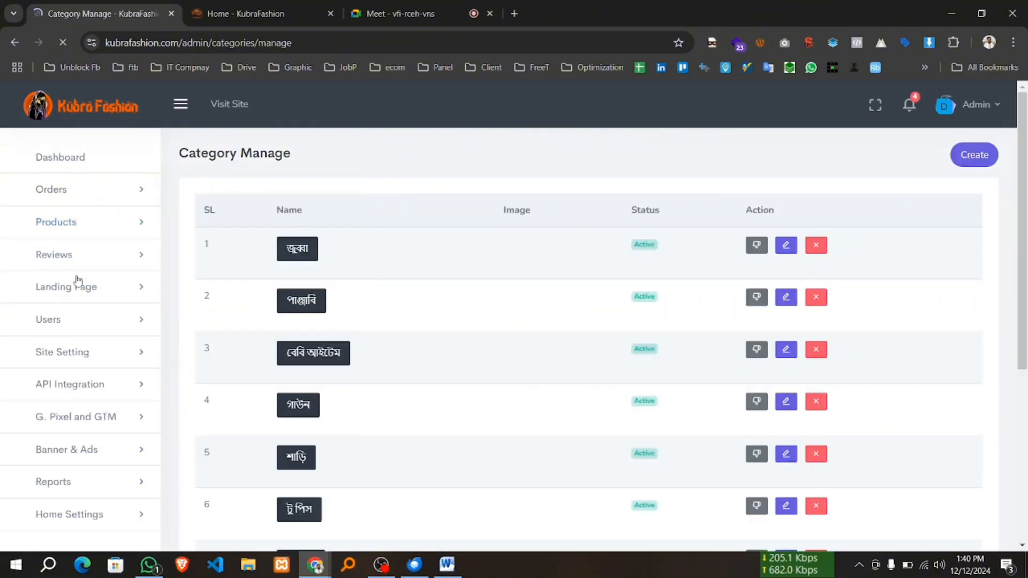
# Open the শাড়ি category for editing, toggle its Front View off and back on, and submit the category.
pyautogui.scroll(-2, 375, 434)
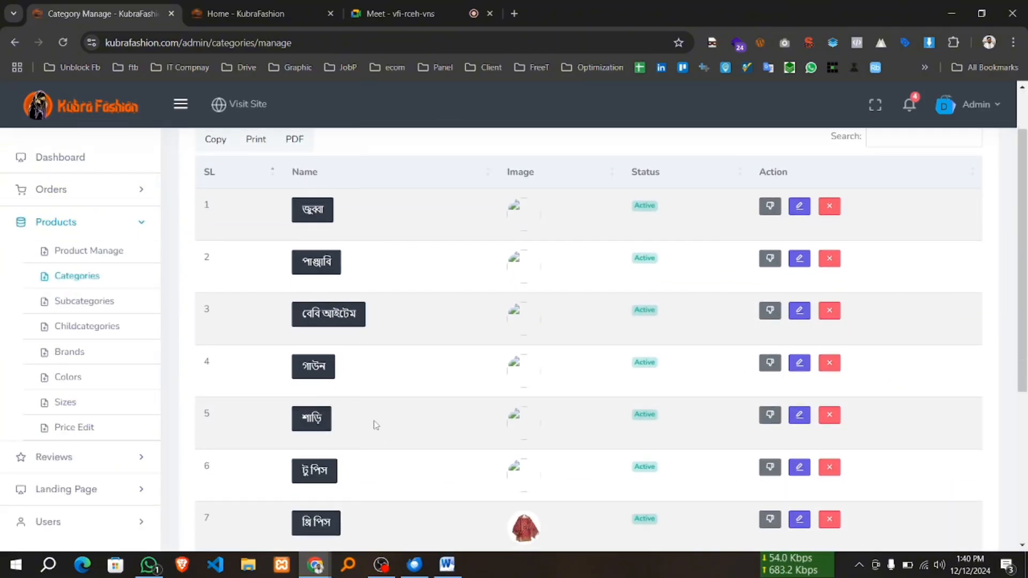
pyautogui.click(800, 417)
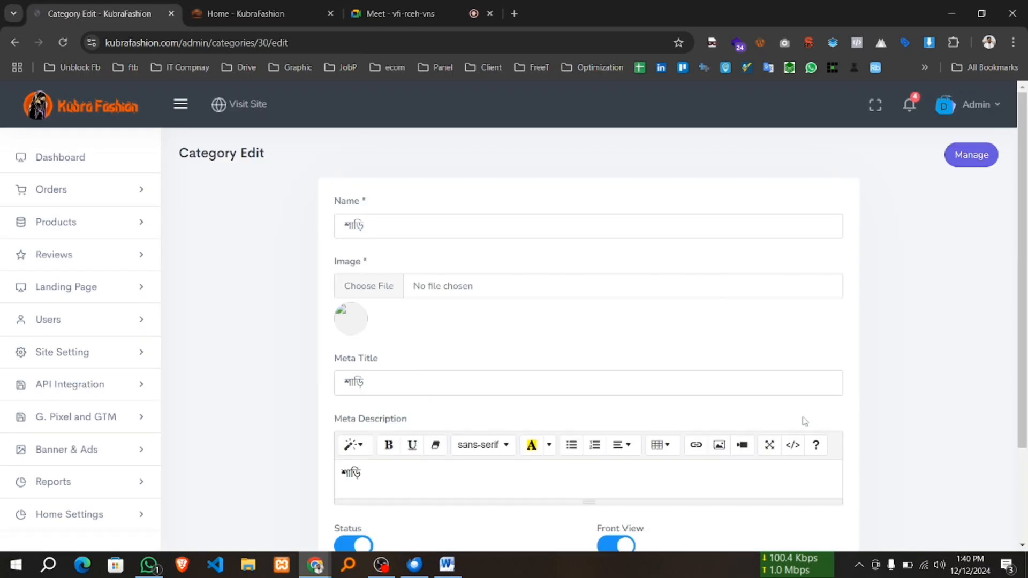
pyautogui.scroll(-2, 449, 313)
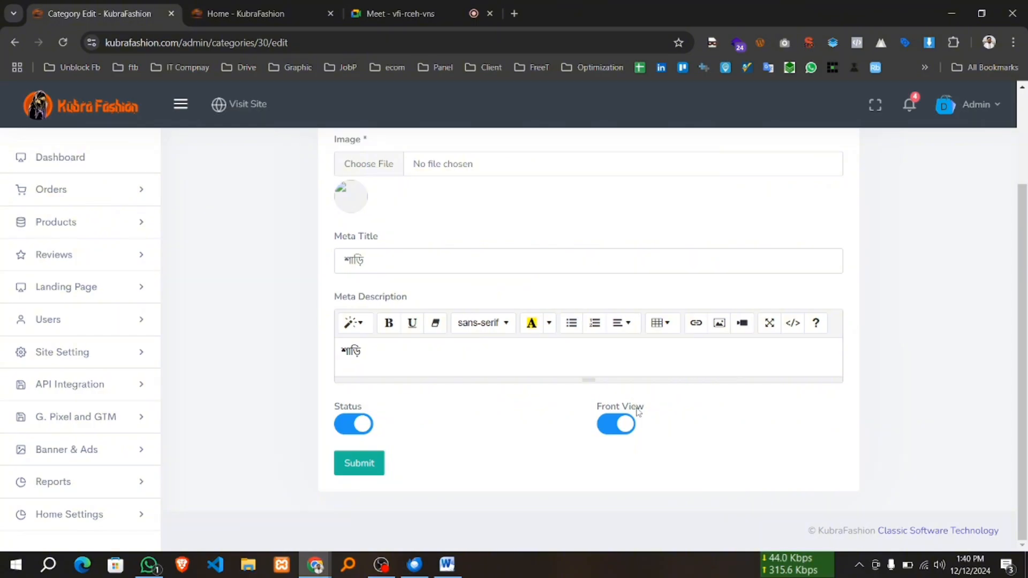
pyautogui.click(614, 425)
pyautogui.click(613, 425)
pyautogui.click(366, 463)
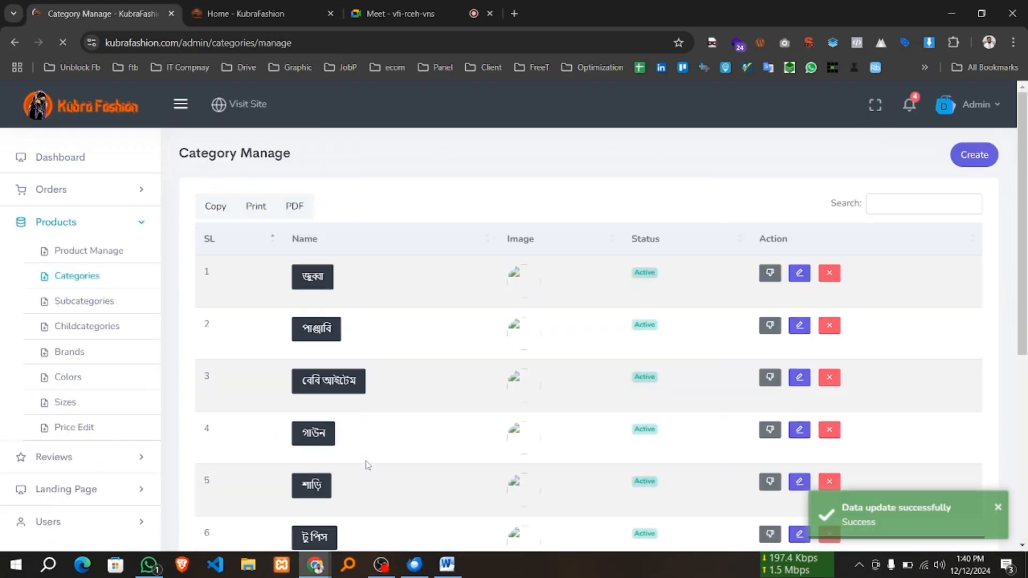
# Add শাড়ি as a parent category in the home settings' index category management and save it.
pyautogui.scroll(-4, 76, 468)
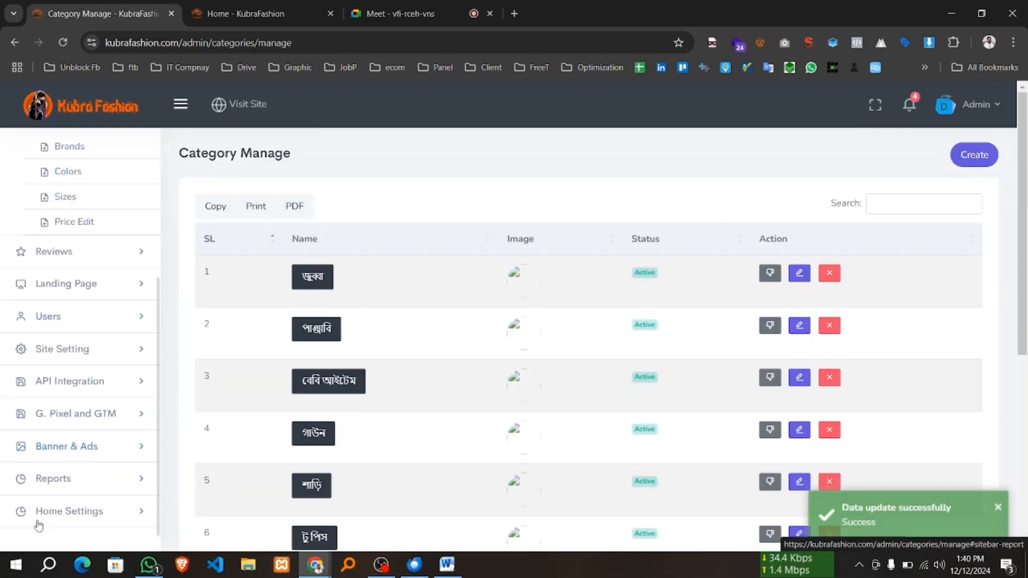
pyautogui.click(79, 511)
pyautogui.scroll(-2, 79, 514)
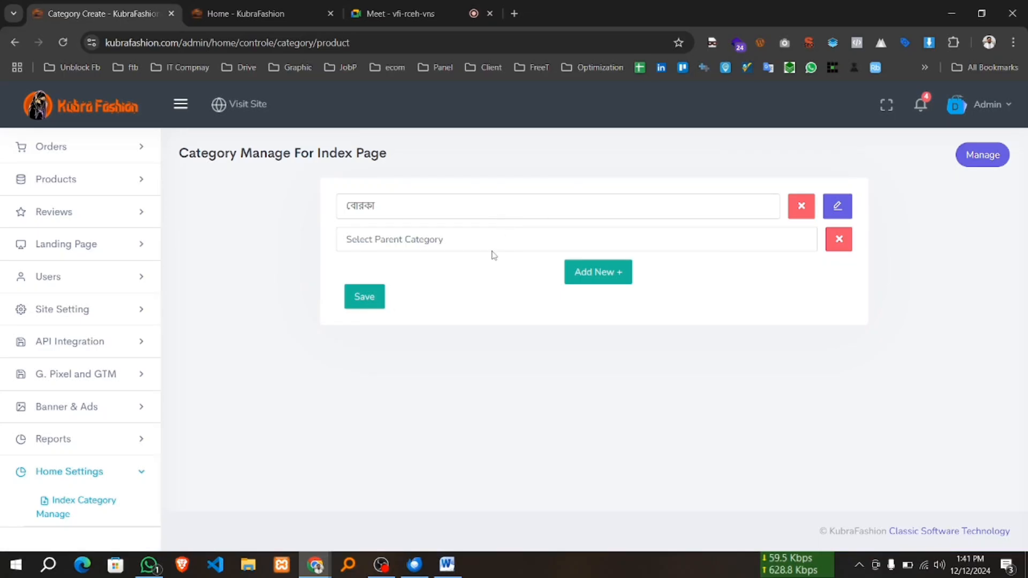
pyautogui.click(402, 246)
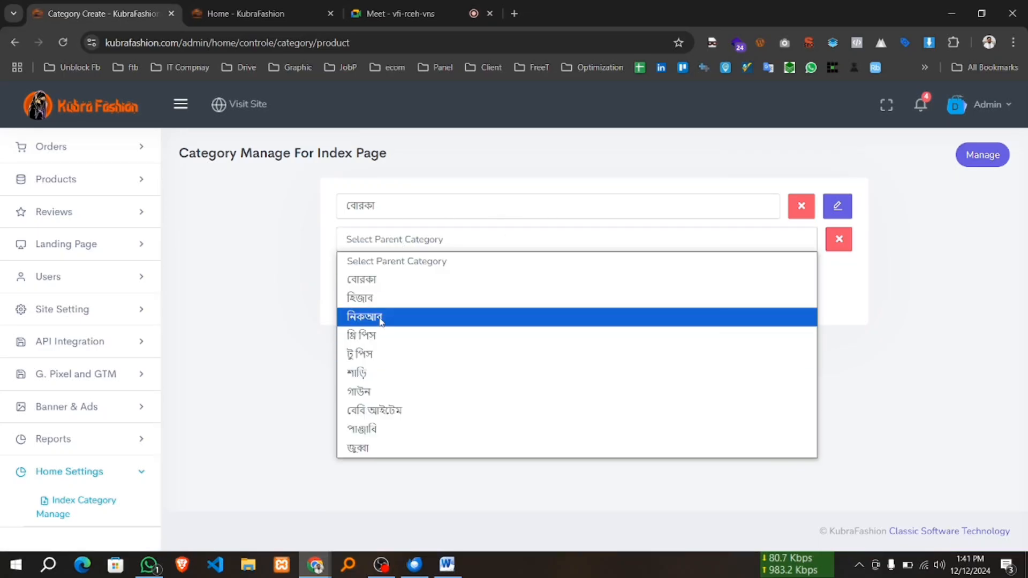
pyautogui.click(368, 373)
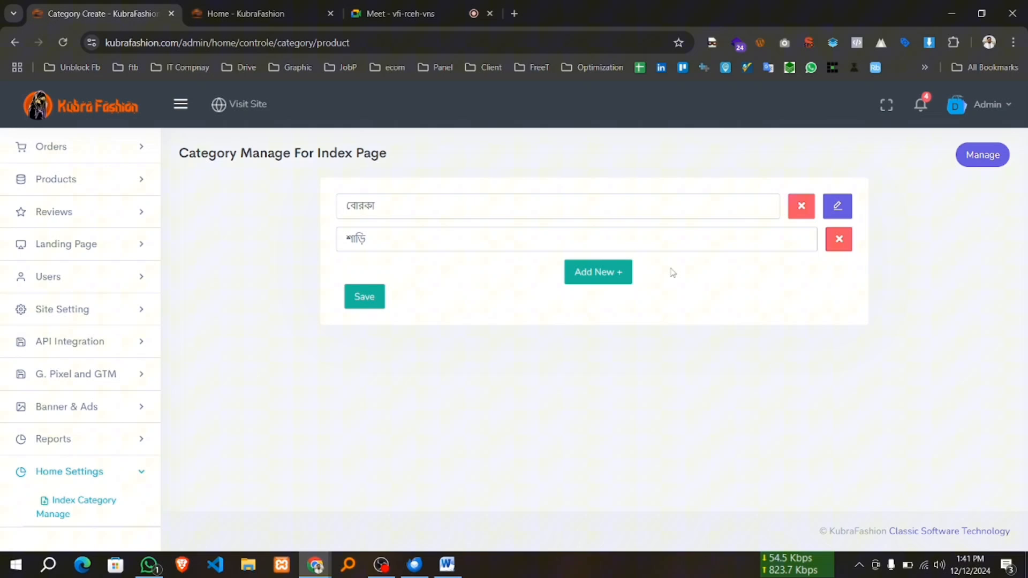
pyautogui.click(376, 301)
# Switch to the storefront, reload the home page and check for a শাড়ি section with the new saree below Hot Deal.
pyautogui.click(249, 14)
pyautogui.scroll(-2, 174, 373)
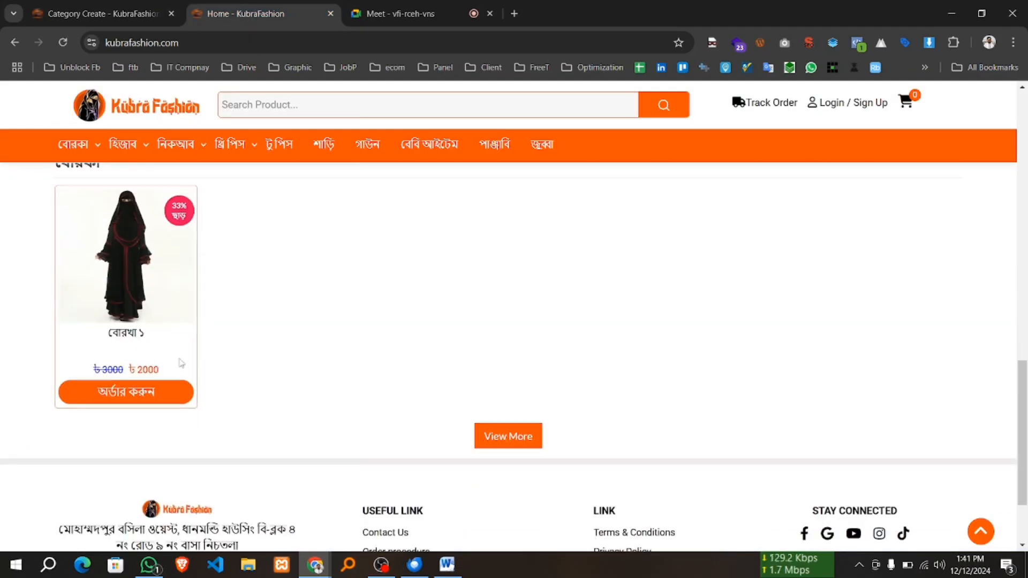
pyautogui.click(69, 40)
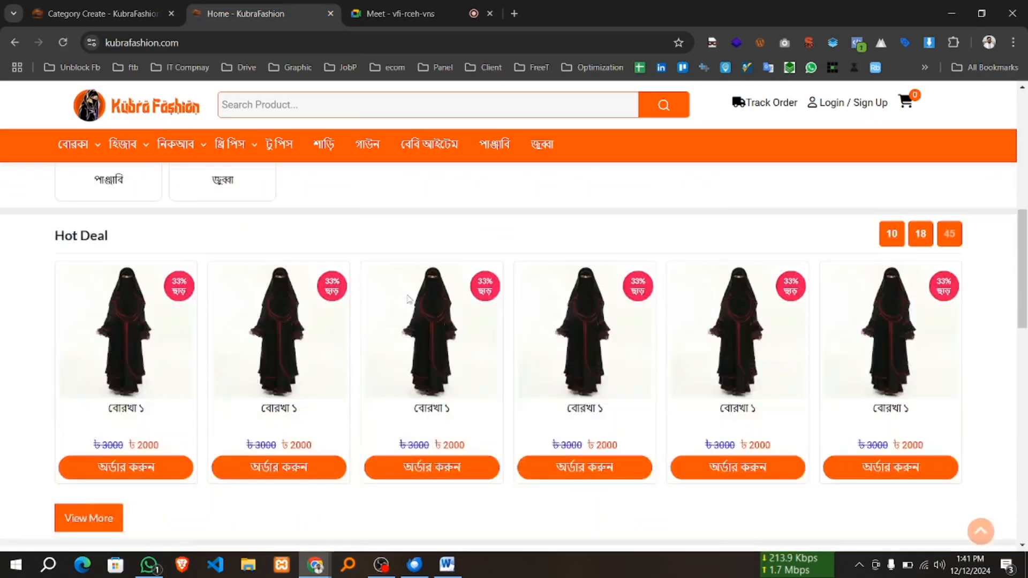
pyautogui.scroll(4, 310, 356)
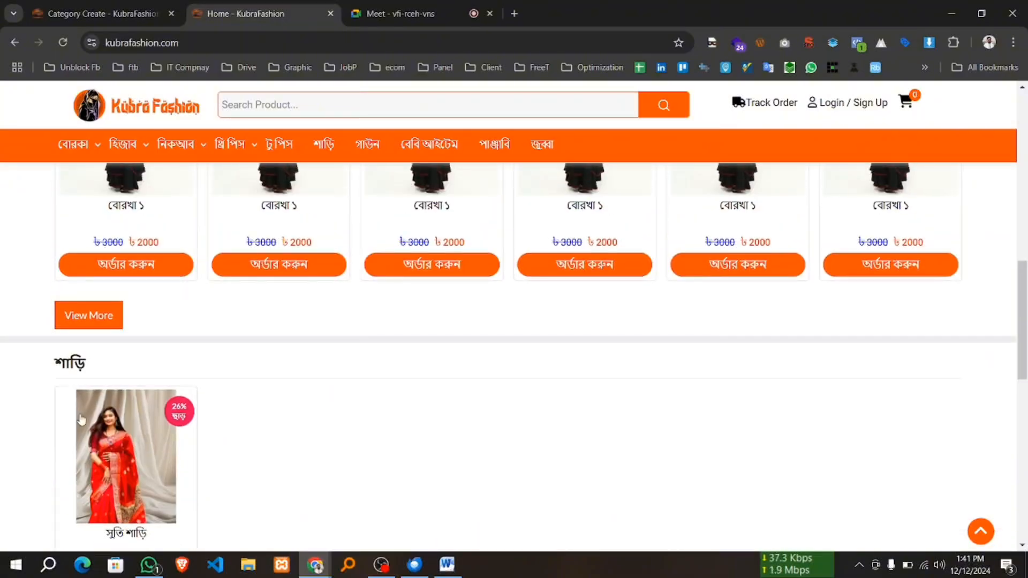
pyautogui.scroll(-1, 80, 419)
pyautogui.scroll(-2, 248, 381)
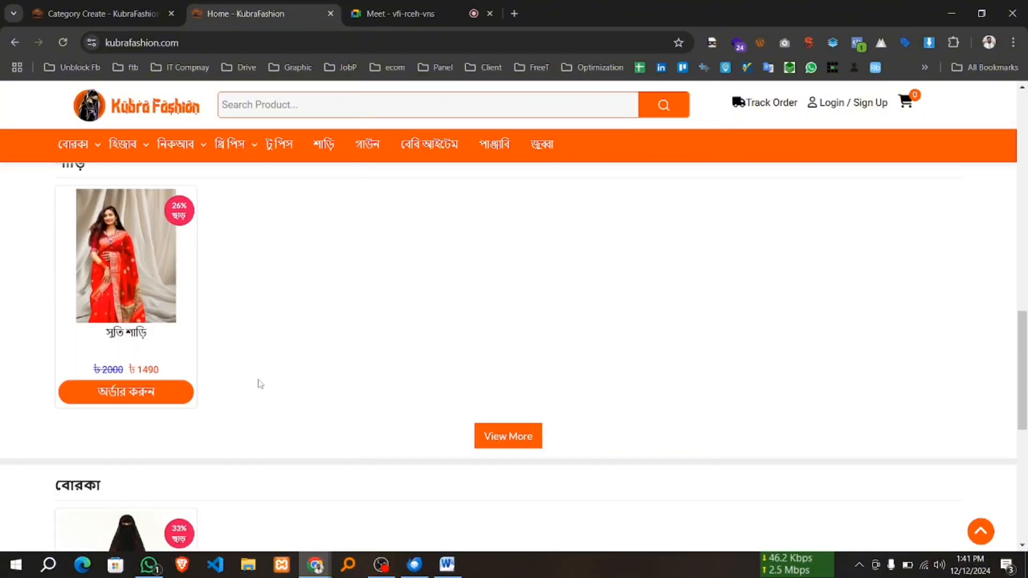
# Review the Hot Deal products and the order of the শাড়ি and বোরকা sections on the home page.
pyautogui.scroll(2, 258, 384)
pyautogui.scroll(4, 257, 385)
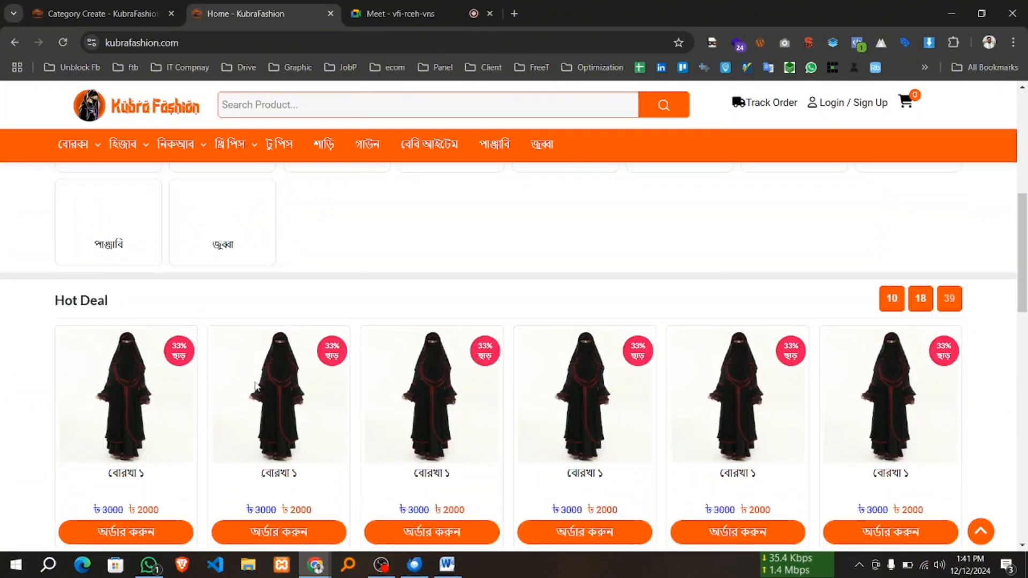
pyautogui.scroll(-4, 256, 386)
pyautogui.scroll(-2, 254, 389)
pyautogui.scroll(-4, 257, 412)
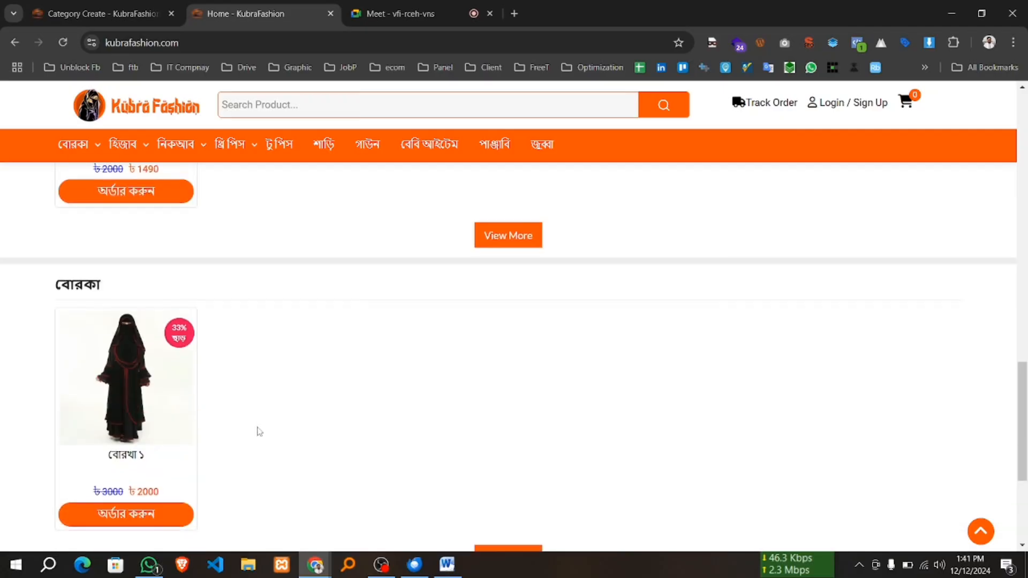
pyautogui.scroll(12, 455, 406)
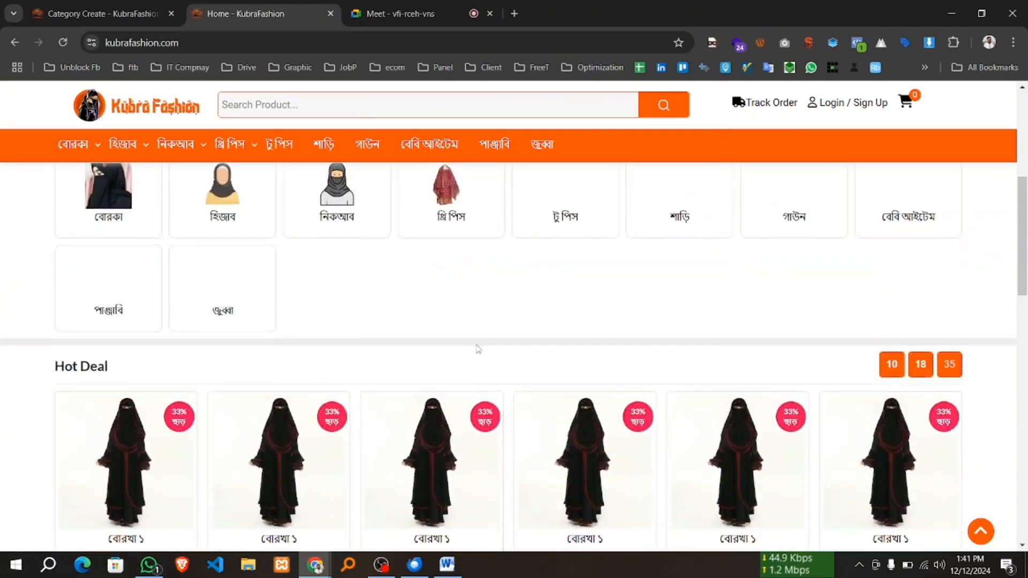
pyautogui.scroll(-3, 475, 349)
# Return to the admin panel, open the সুতি শাড়ি product for editing, enable Hot Deals and submit the product.
pyautogui.click(121, 7)
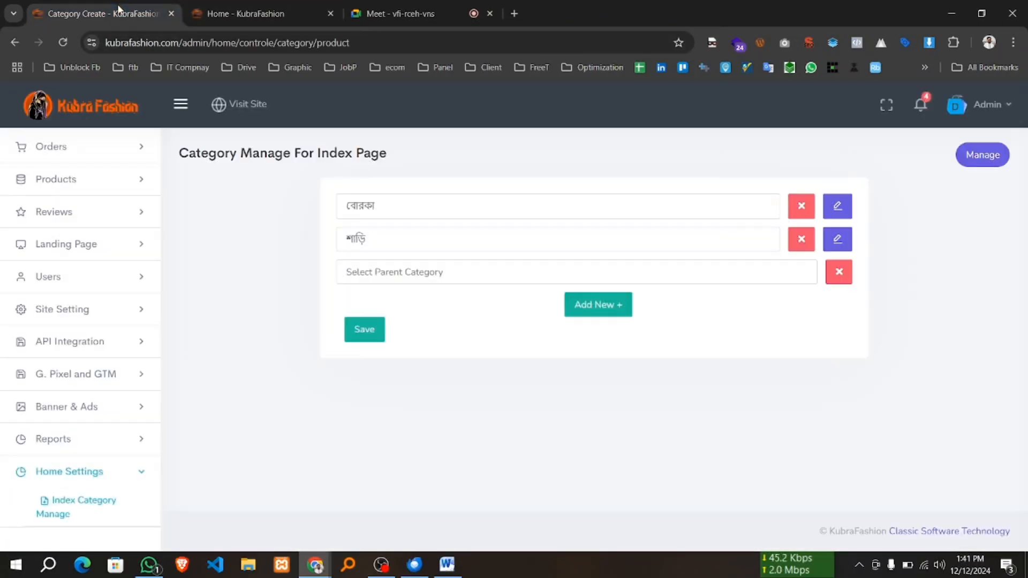
pyautogui.click(76, 190)
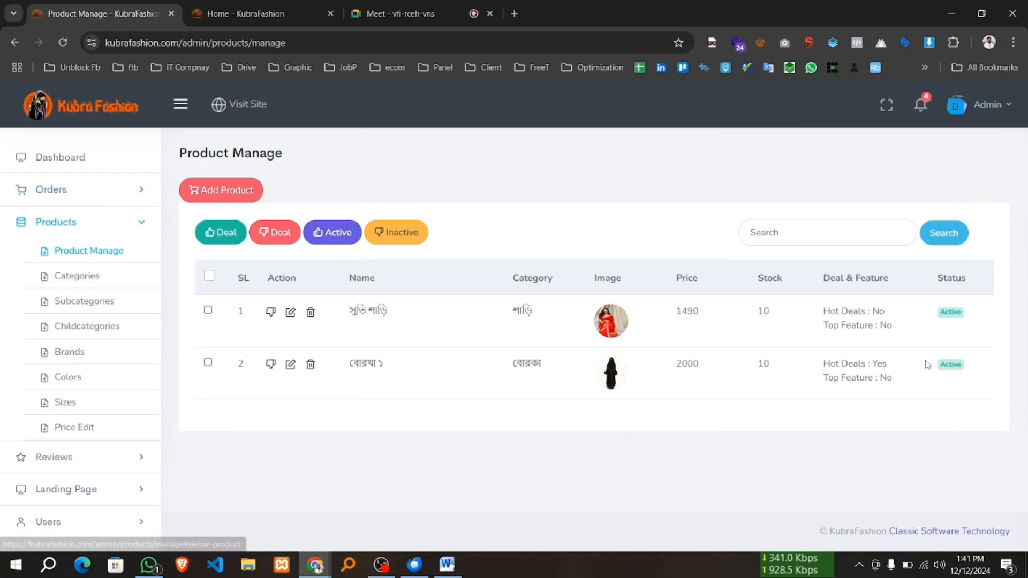
pyautogui.click(290, 315)
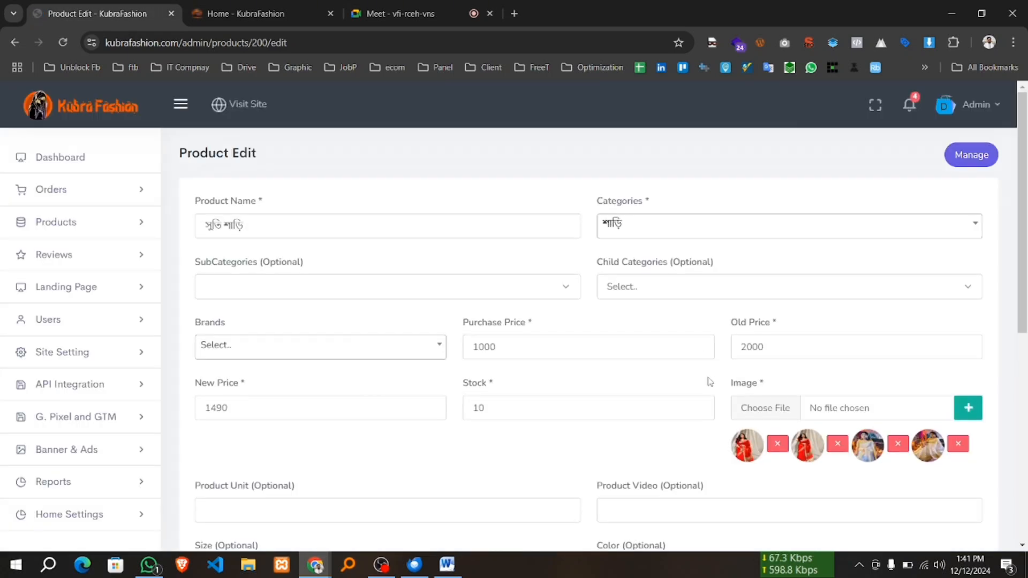
pyautogui.scroll(-8, 709, 380)
pyautogui.click(416, 425)
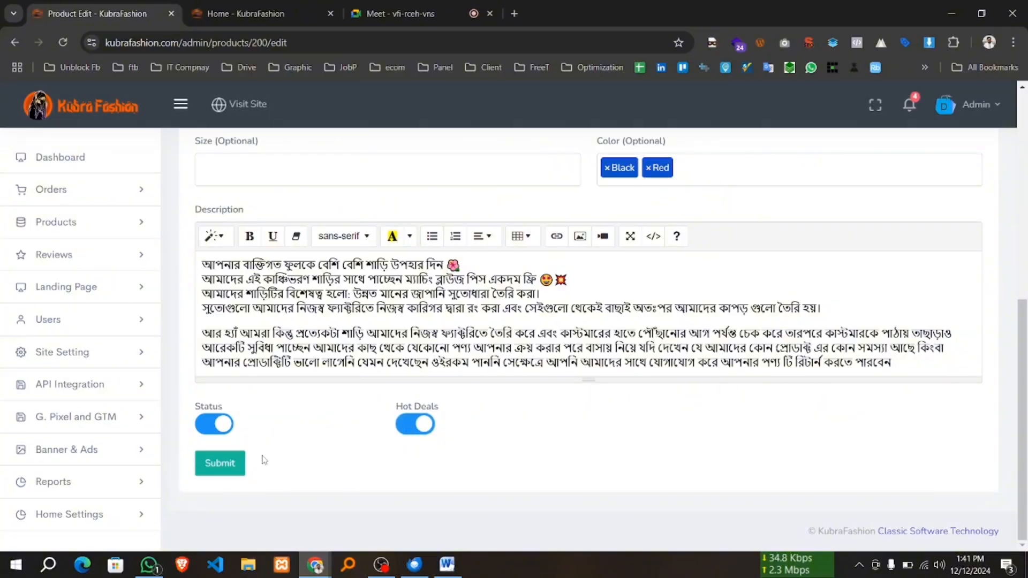
pyautogui.click(214, 464)
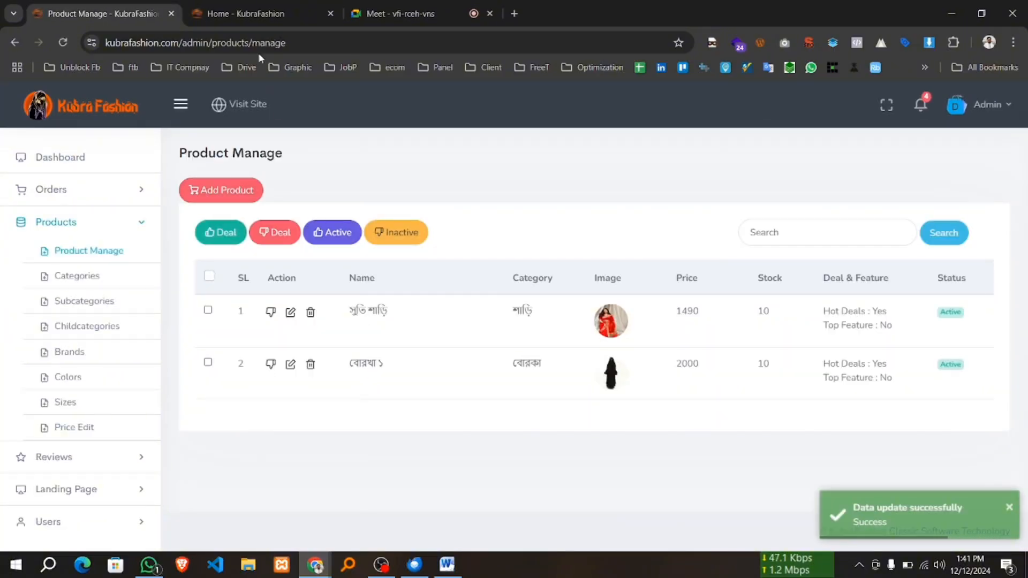
# Reload the storefront's home page and check whether সুতি শাড়ি is listed among the Hot Deal products.
pyautogui.click(249, 16)
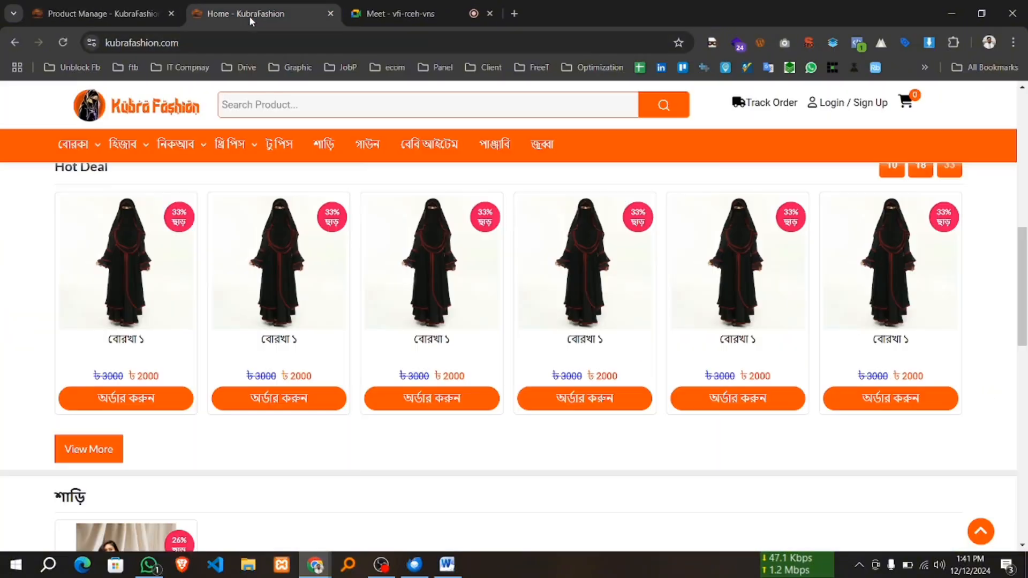
pyautogui.click(99, 110)
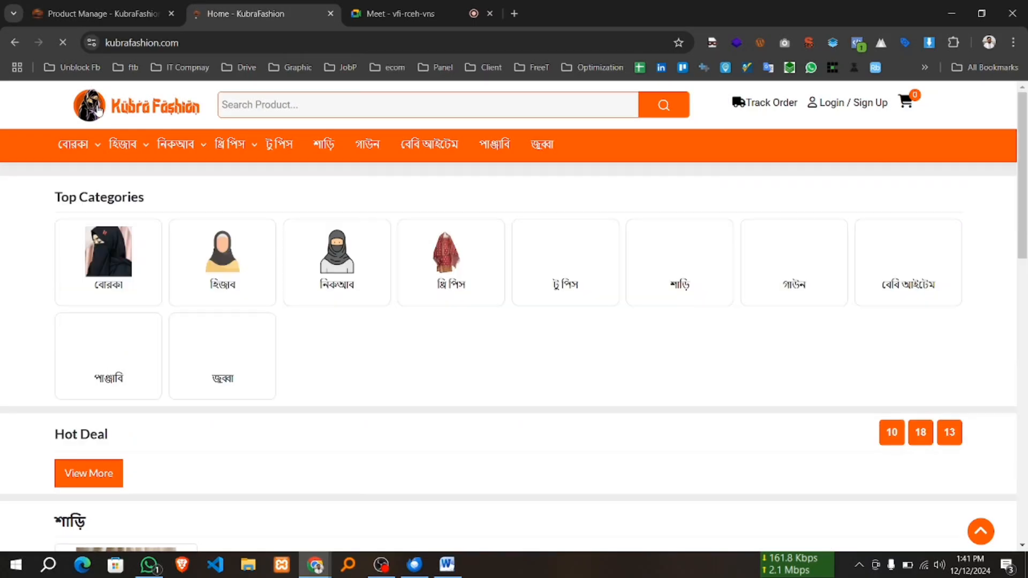
pyautogui.scroll(-7, 305, 270)
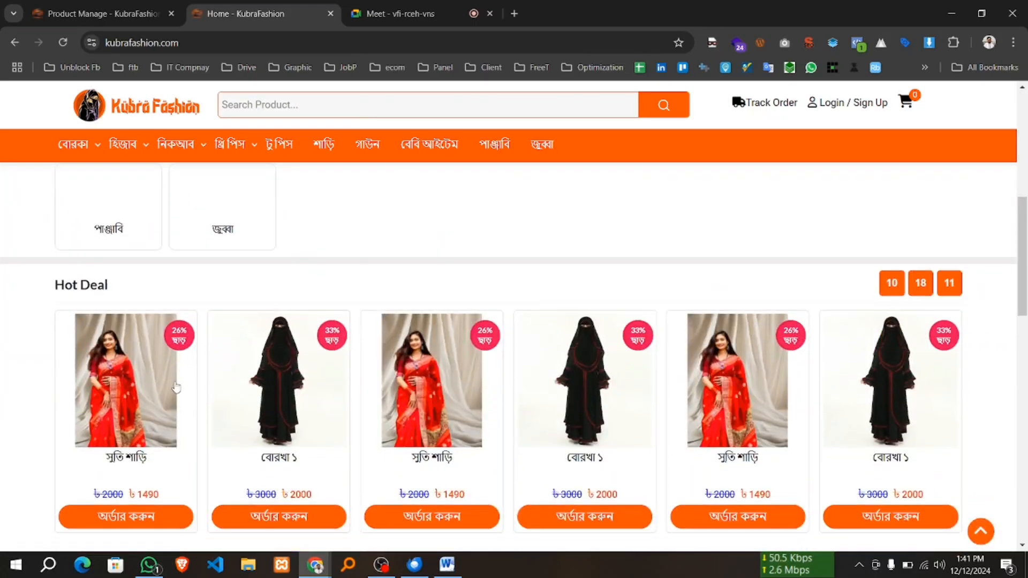
pyautogui.scroll(-5, 241, 321)
pyautogui.scroll(5, 211, 319)
pyautogui.scroll(-1, 158, 333)
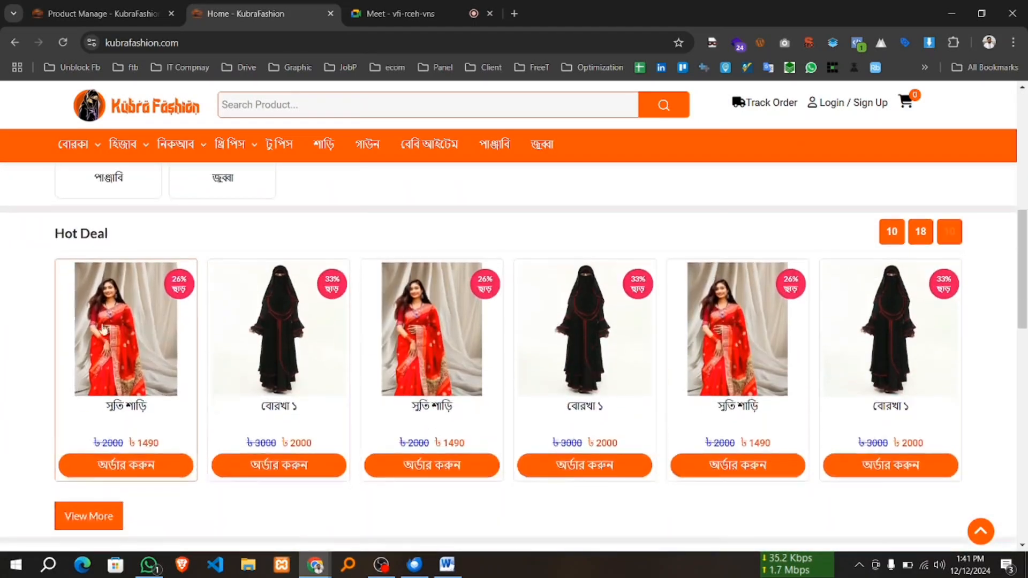